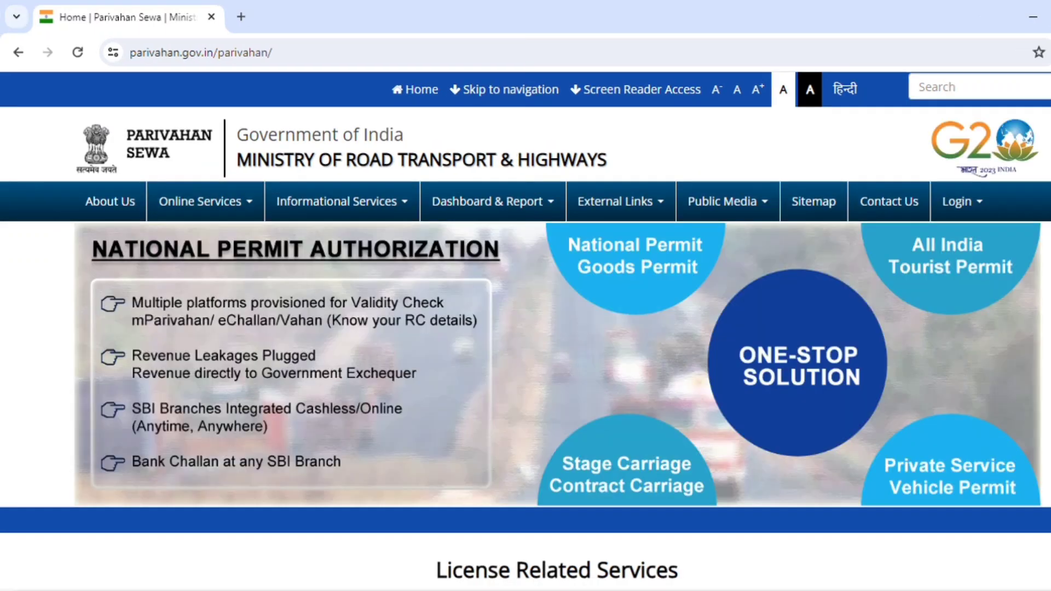
Step: Open the Drivers/Learners License services from License Related Services in a new tab
scroll(525, 328, "down", 8)
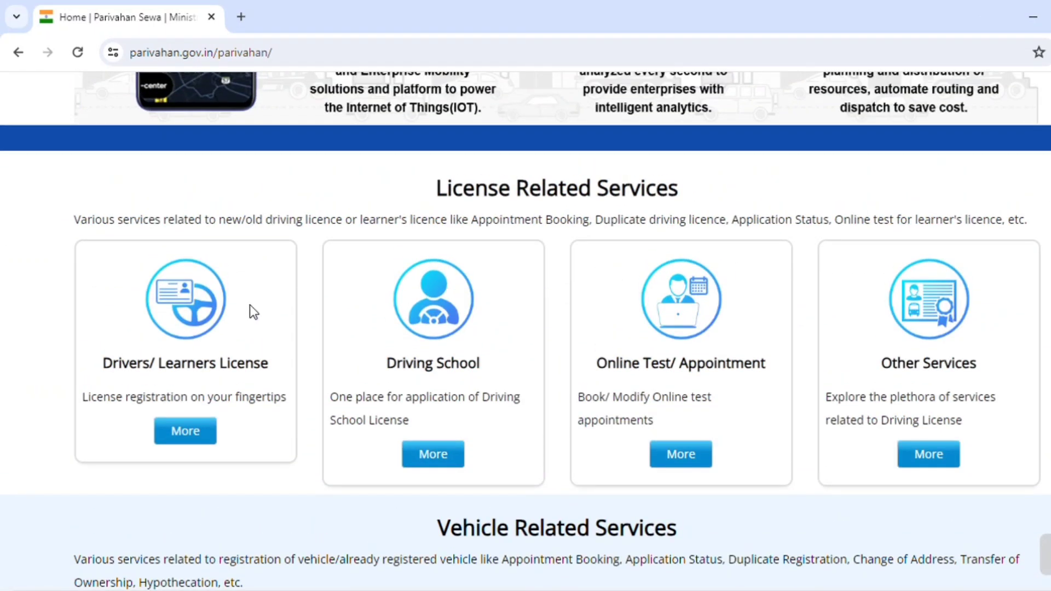
left_click(210, 318)
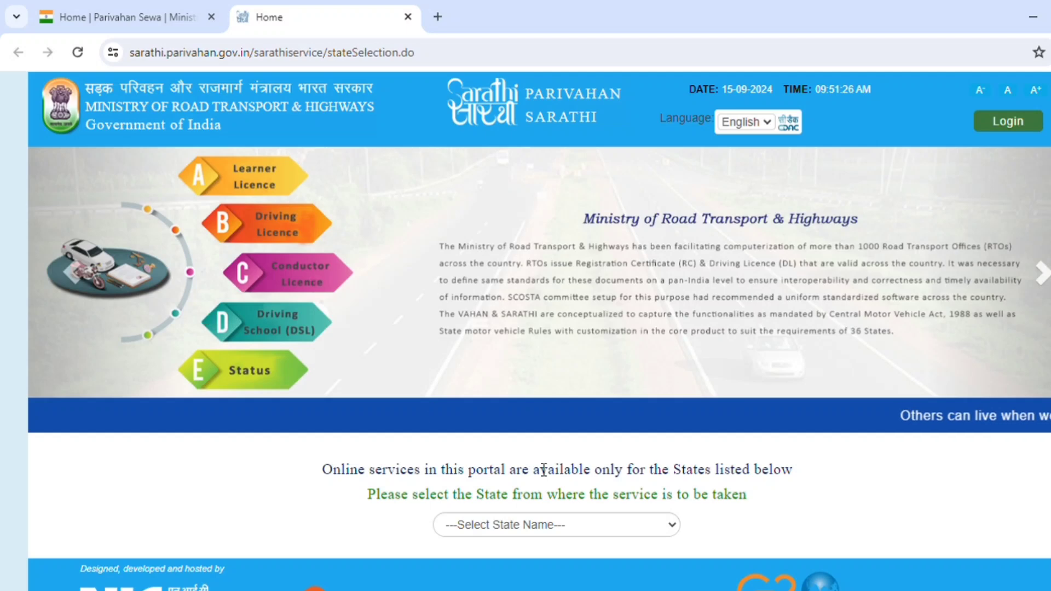
Step: Select Jharkhand as the state and start a new learner's licence application
left_click(665, 527)
left_click(499, 453)
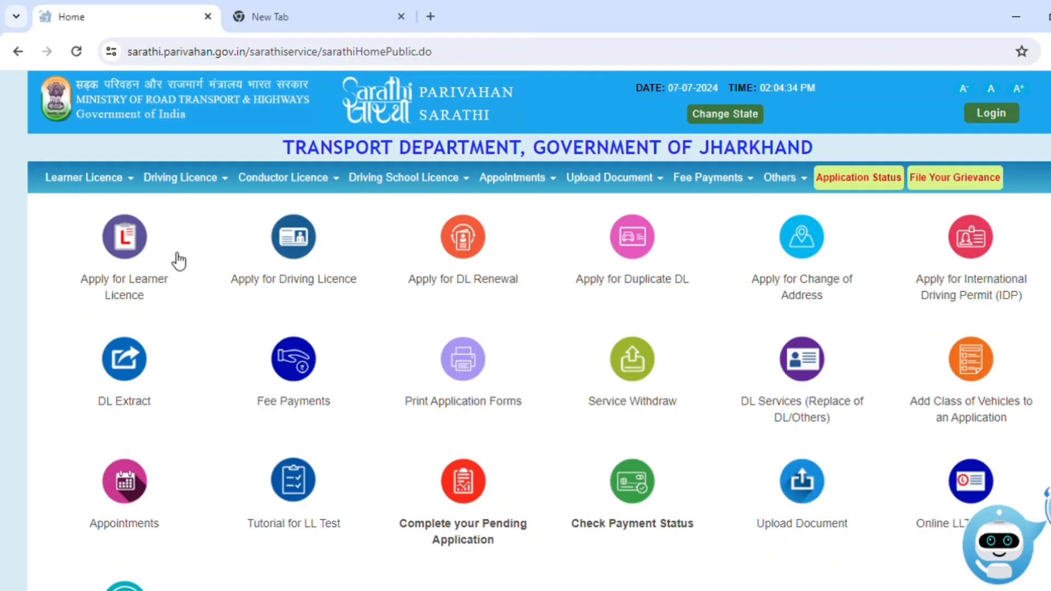
left_click(132, 237)
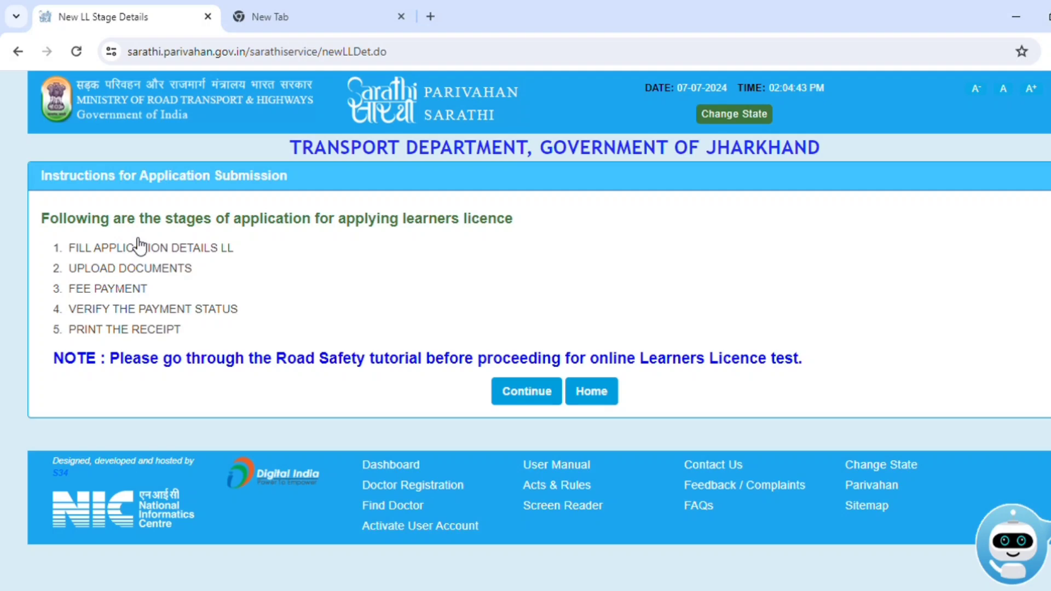
Step: Submit the General category with no licence held, then verify the mobile OTP and captcha
left_click(536, 393)
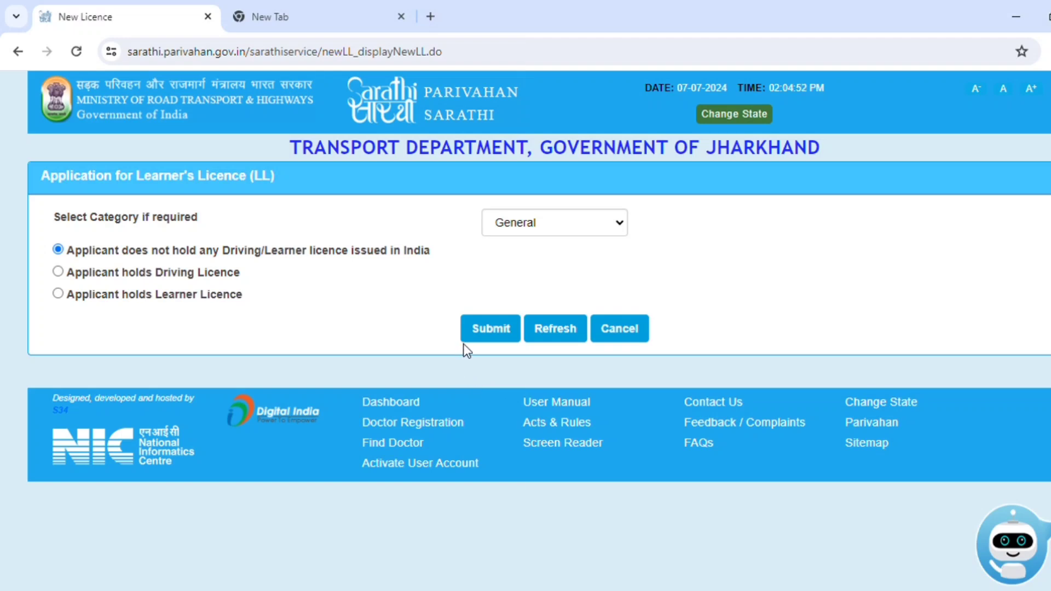
left_click(486, 340)
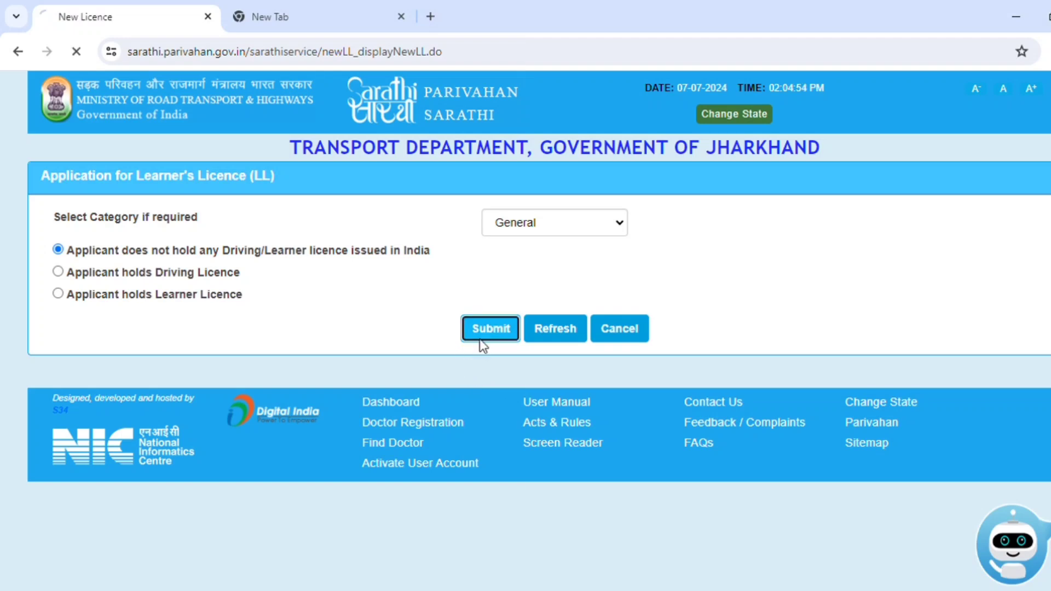
left_click(486, 346)
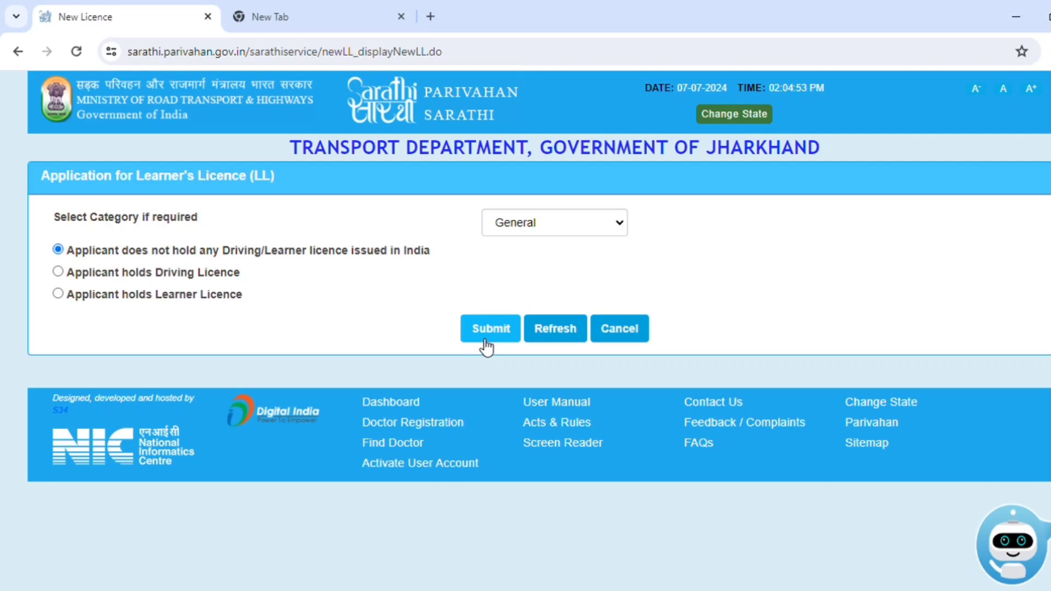
left_click(485, 342)
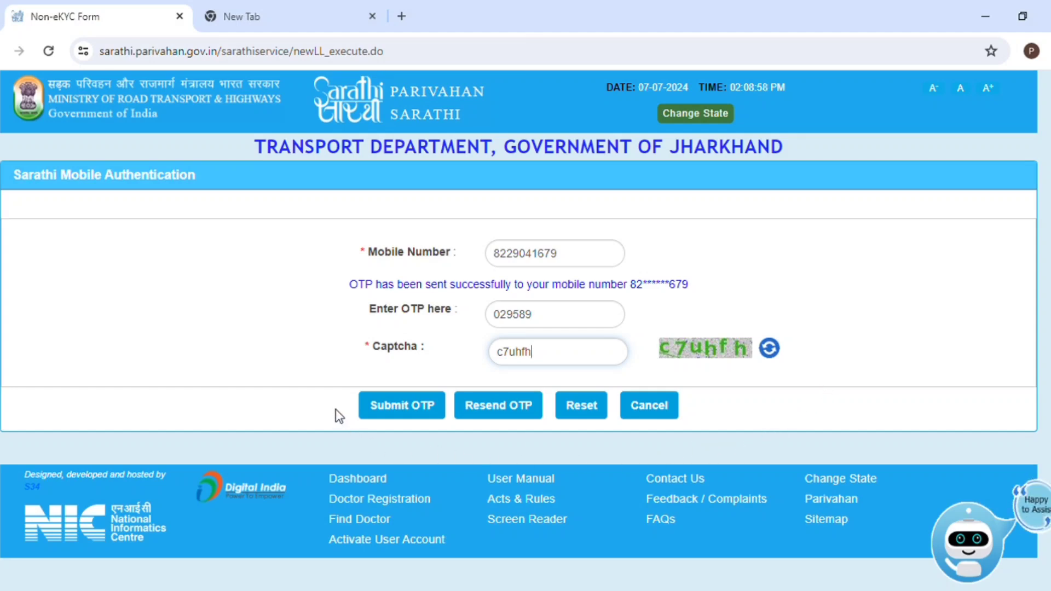
left_click(395, 412)
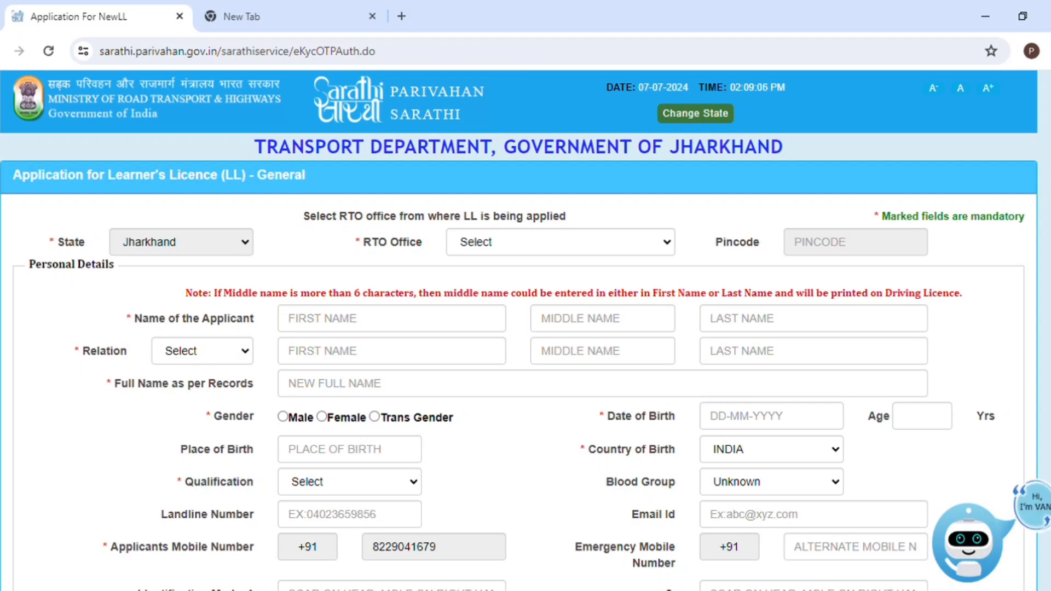
Step: Set the RTO office to DTO,GIRIDIH -- JH11
scroll(525, 328, "down", 1)
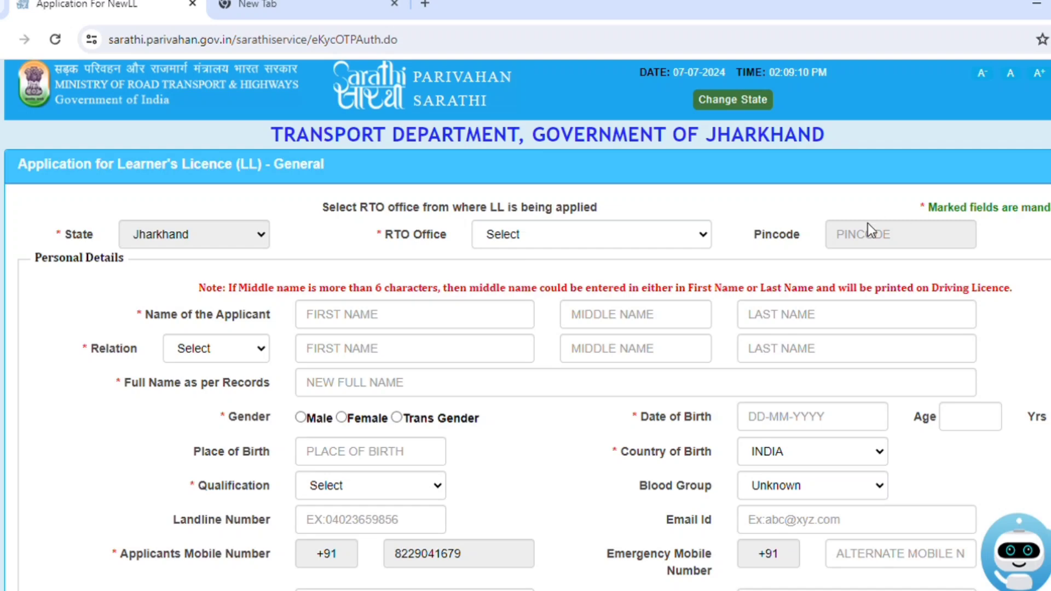
left_click(675, 229)
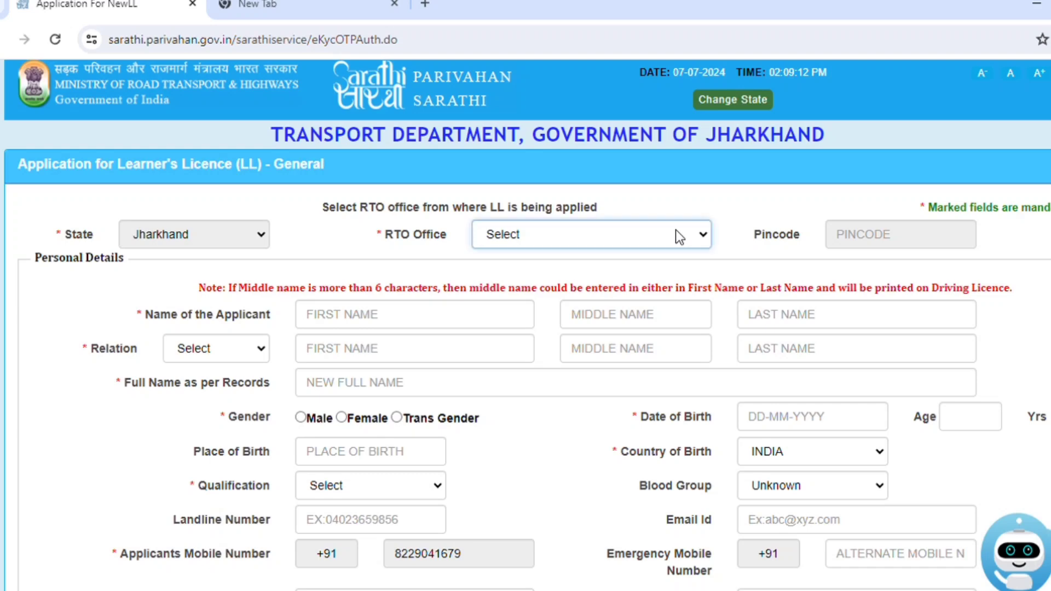
left_click(553, 404)
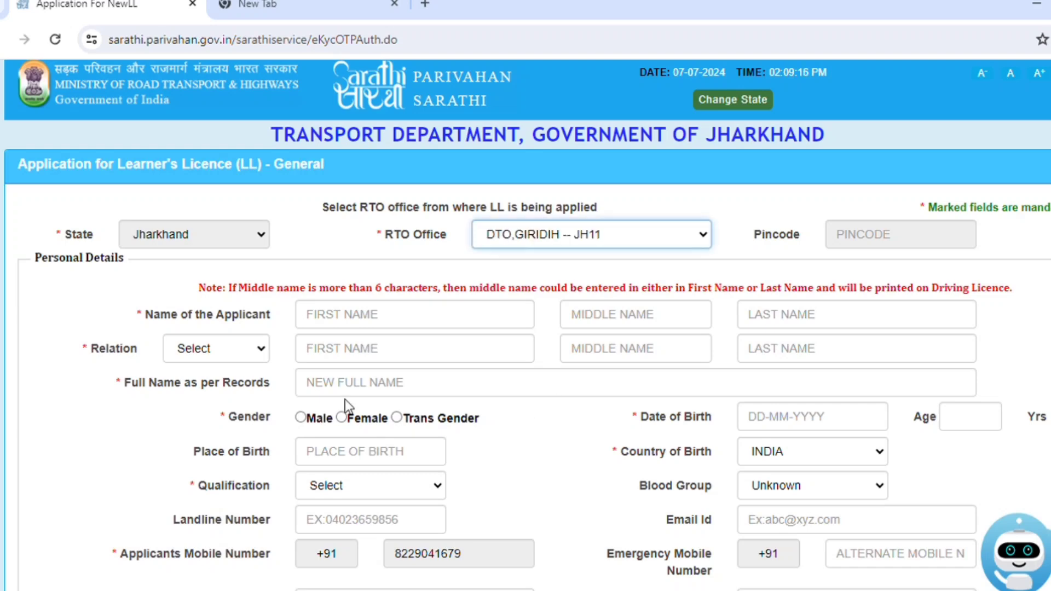
Step: Enter the applicant's first, middle and last name
left_click(347, 328)
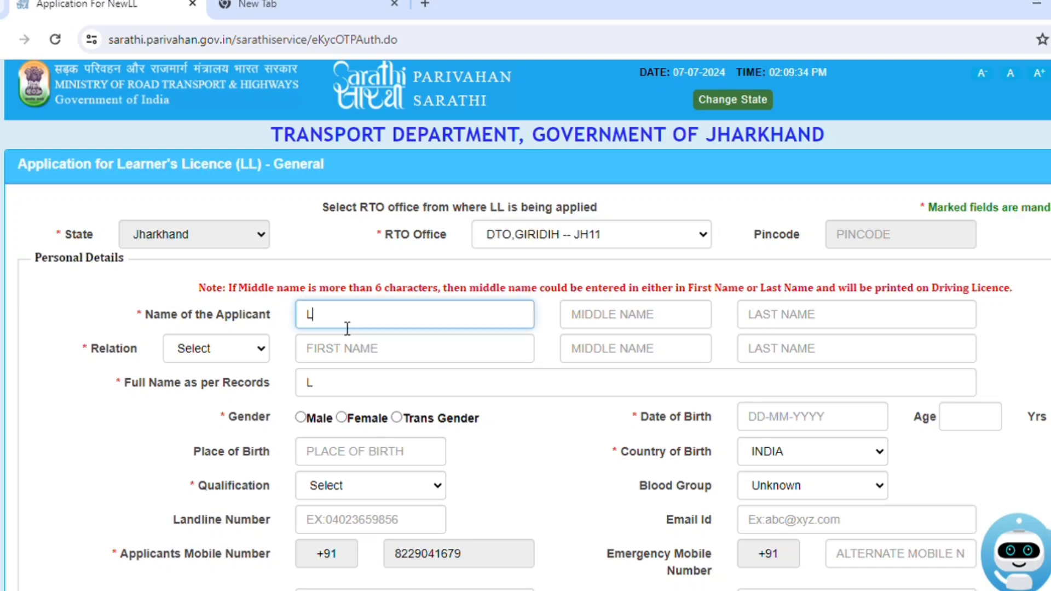
left_click(614, 321)
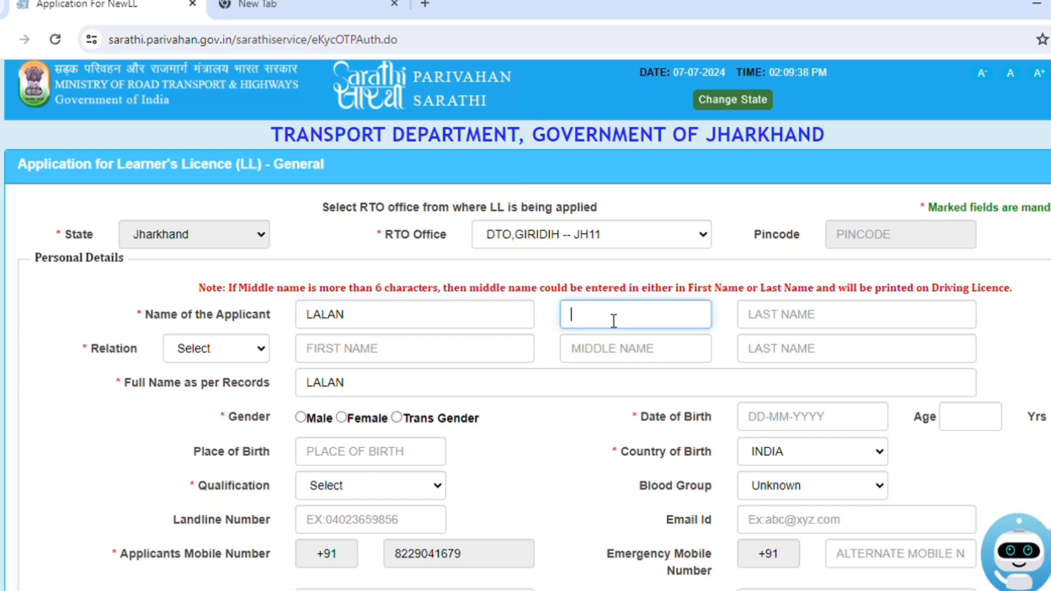
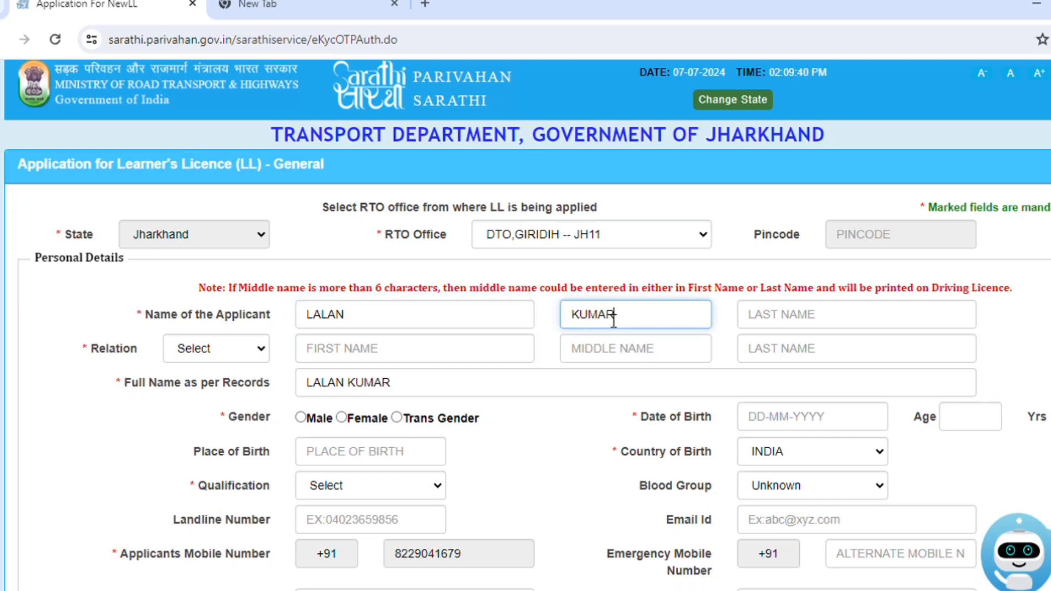
left_click(802, 323)
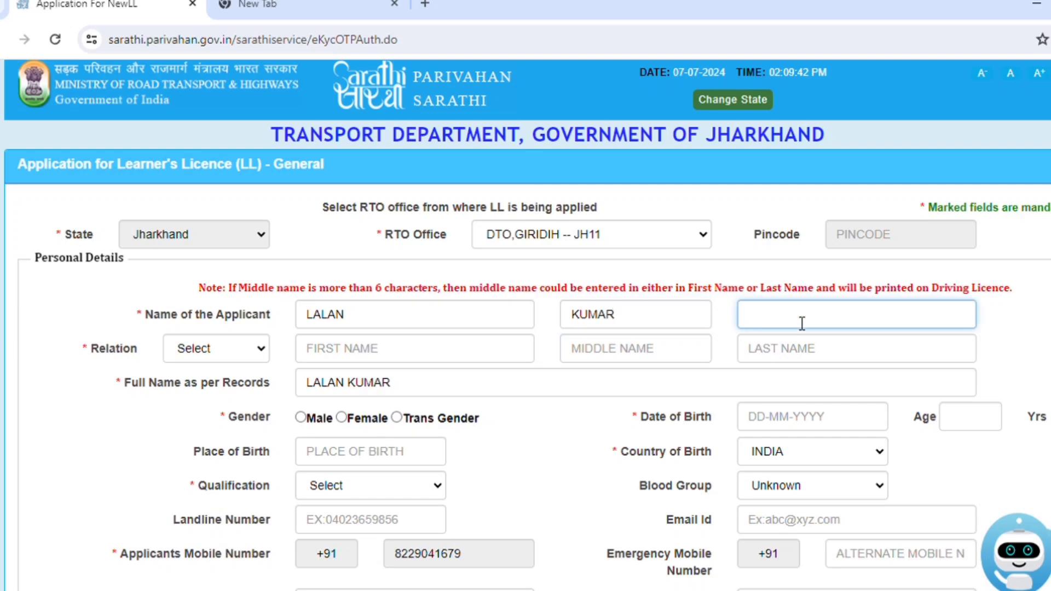
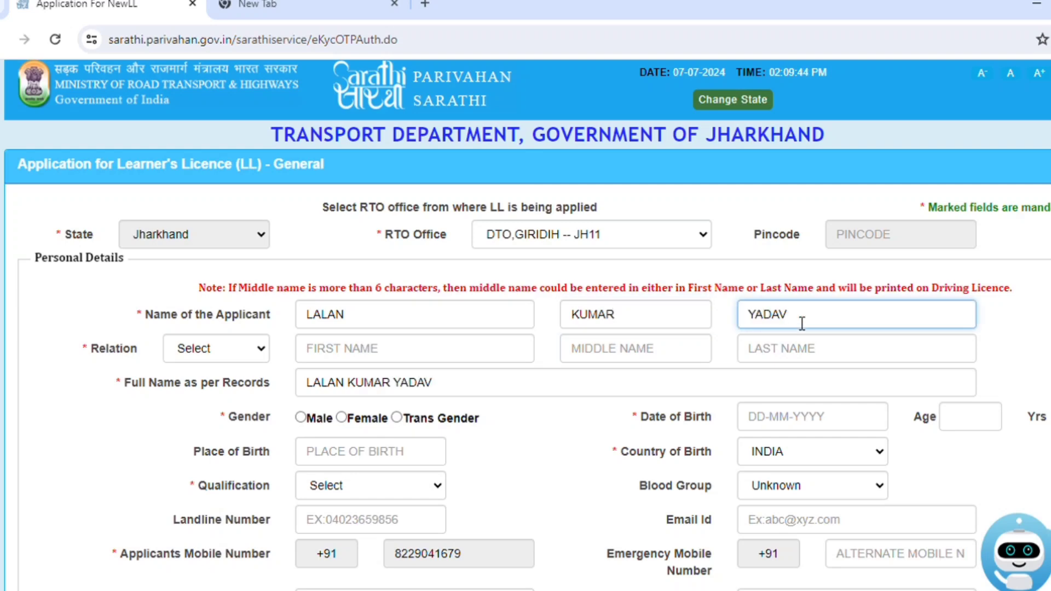
Step: Set the relation to Father and enter the father's first and last name
left_click(243, 356)
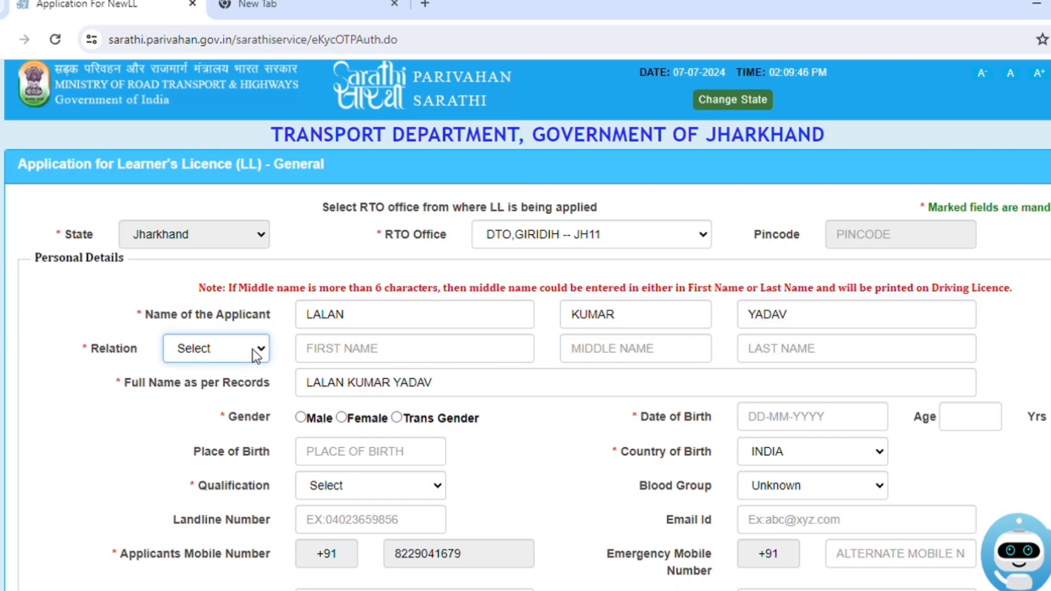
left_click(245, 390)
left_click(383, 359)
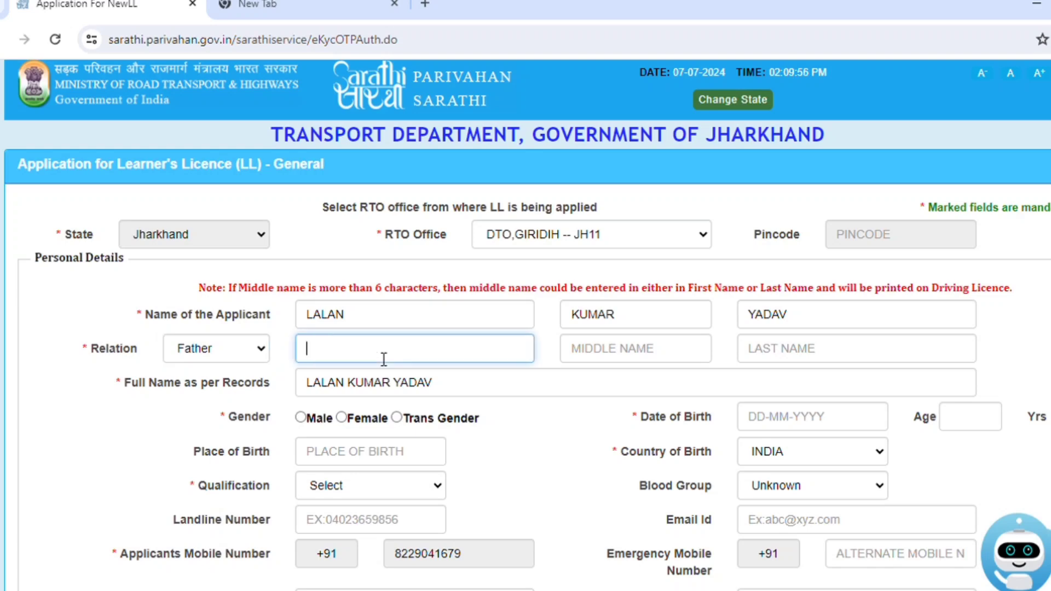
left_click(769, 354)
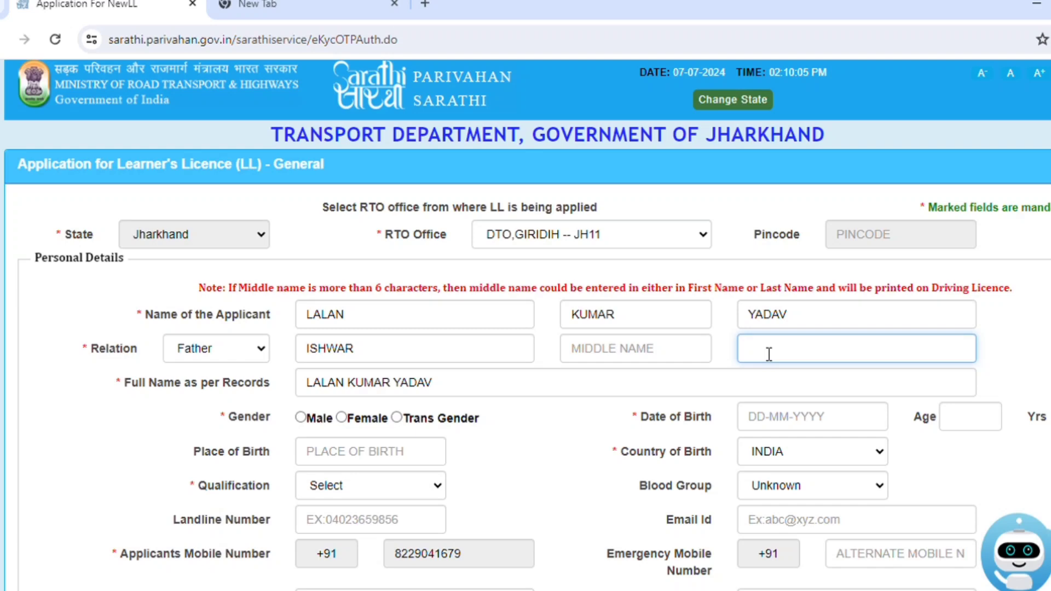
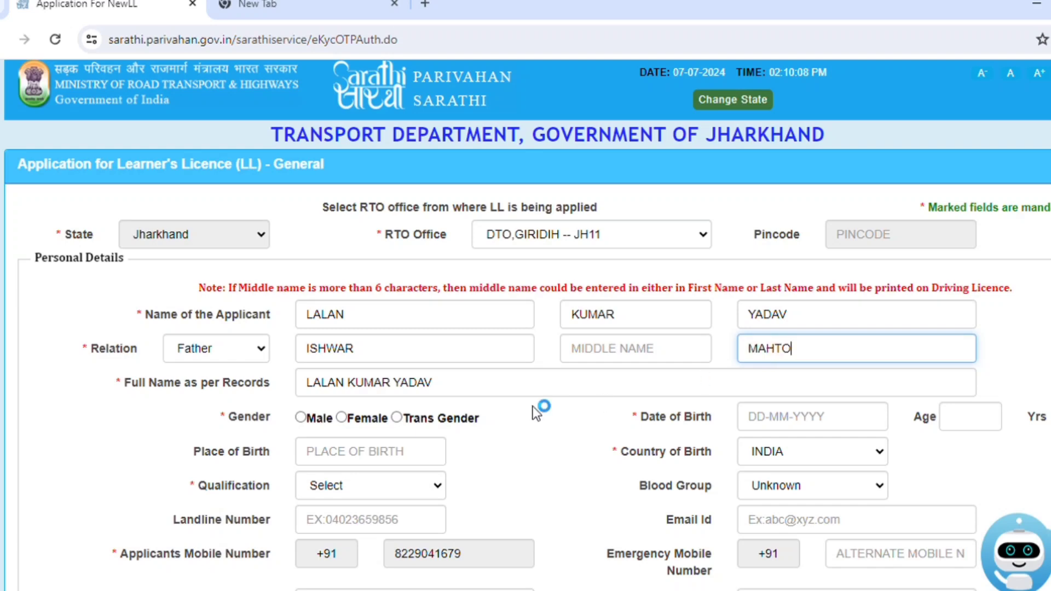
Step: Mark the applicant's gender as Male and pick the date of birth in the calendar
left_click(298, 426)
left_click(300, 418)
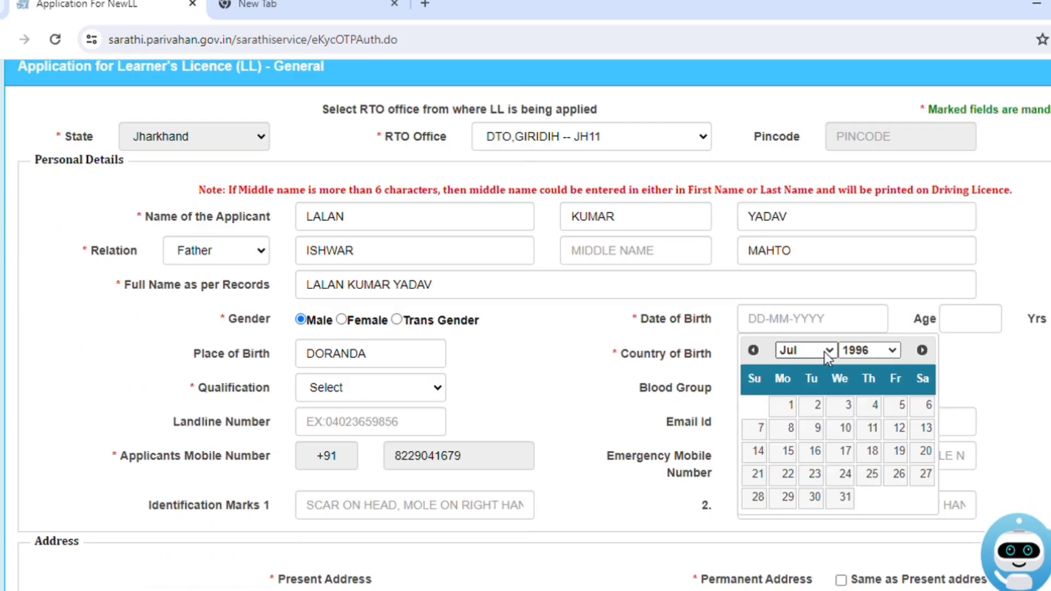
left_click(794, 366)
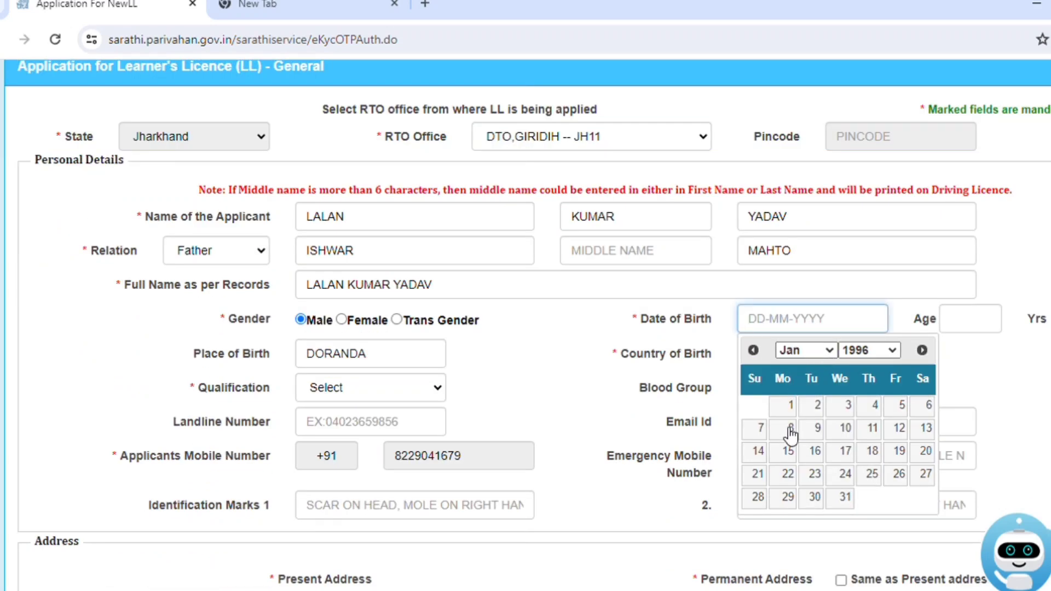
left_click(899, 427)
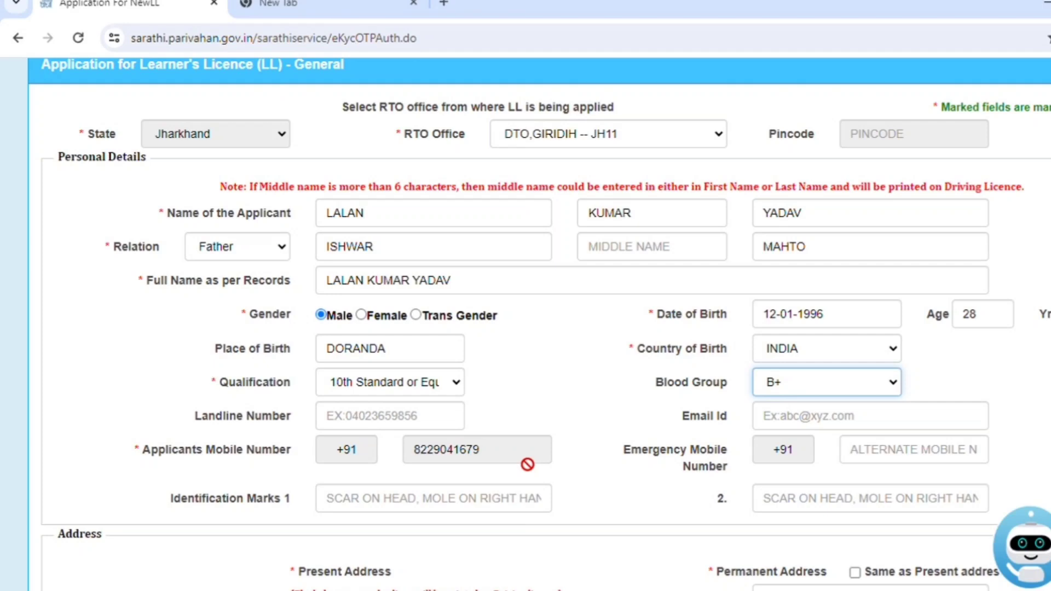
Step: Enter 'MOLE ON CHEAST' as the first identification mark
scroll(527, 464, "down", 2)
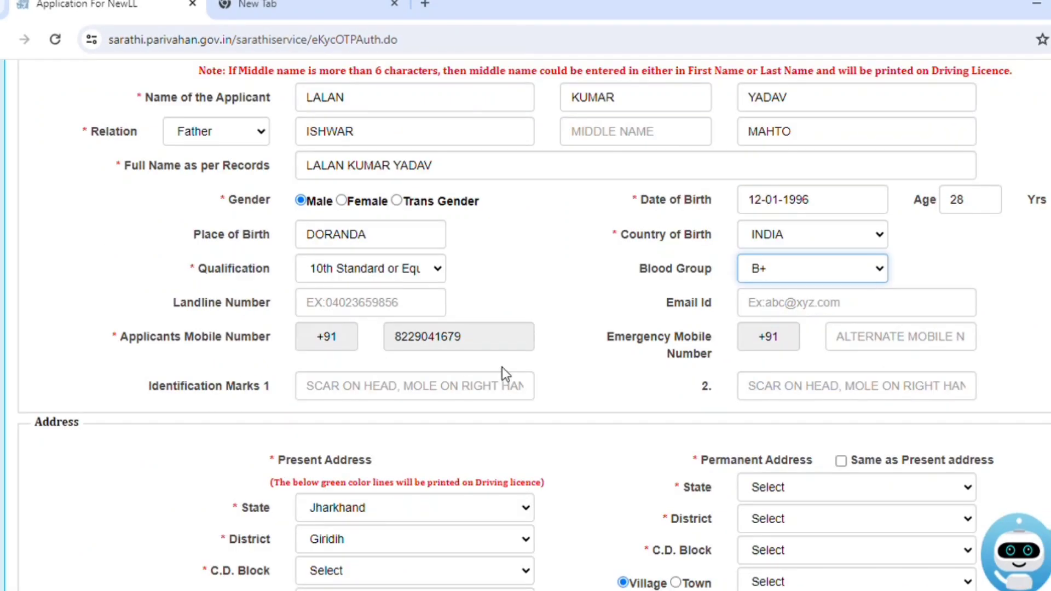
left_click(385, 398)
type("MOLE ON")
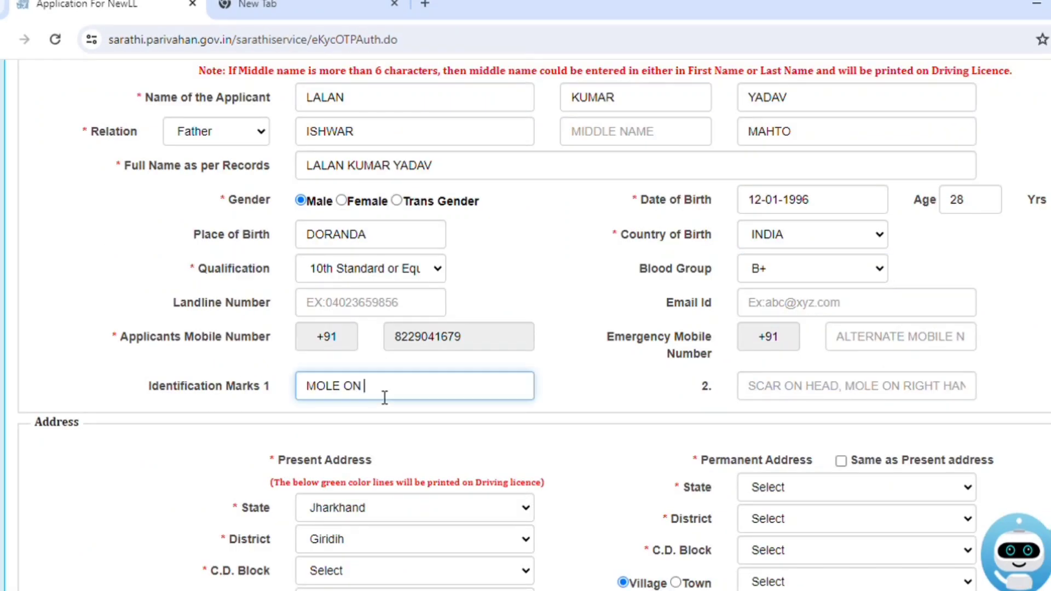
type(" CHEAST")
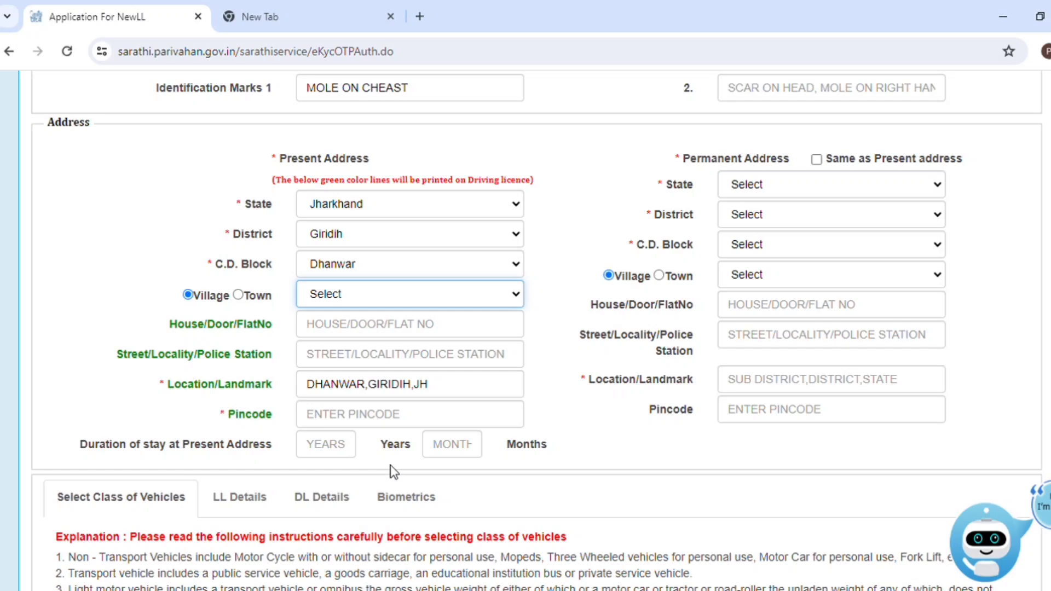
Step: Fill in the present address village and pincode, and make the permanent address the same
left_click(362, 456)
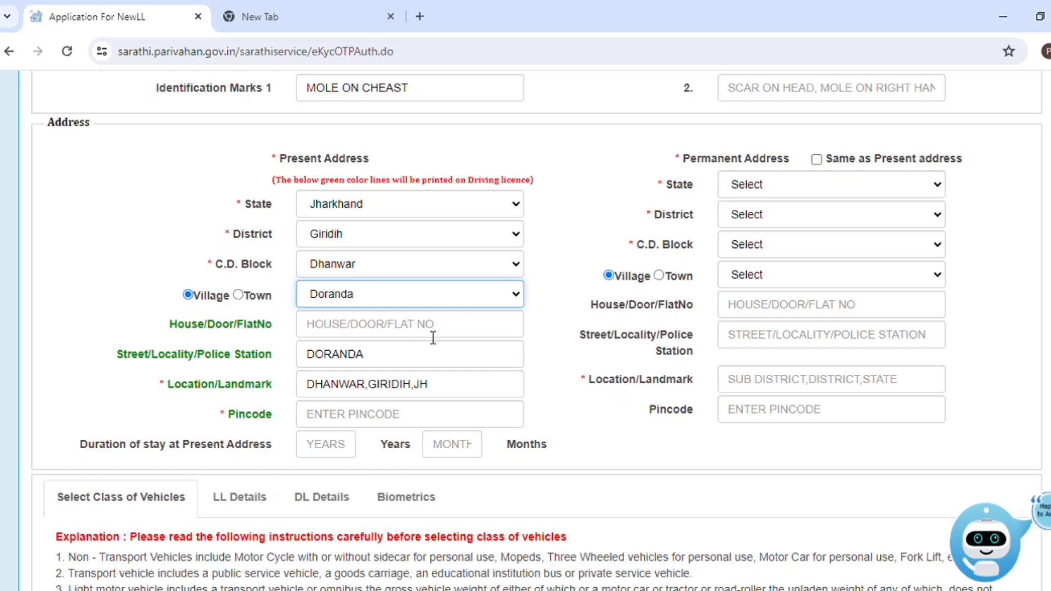
left_click(356, 421)
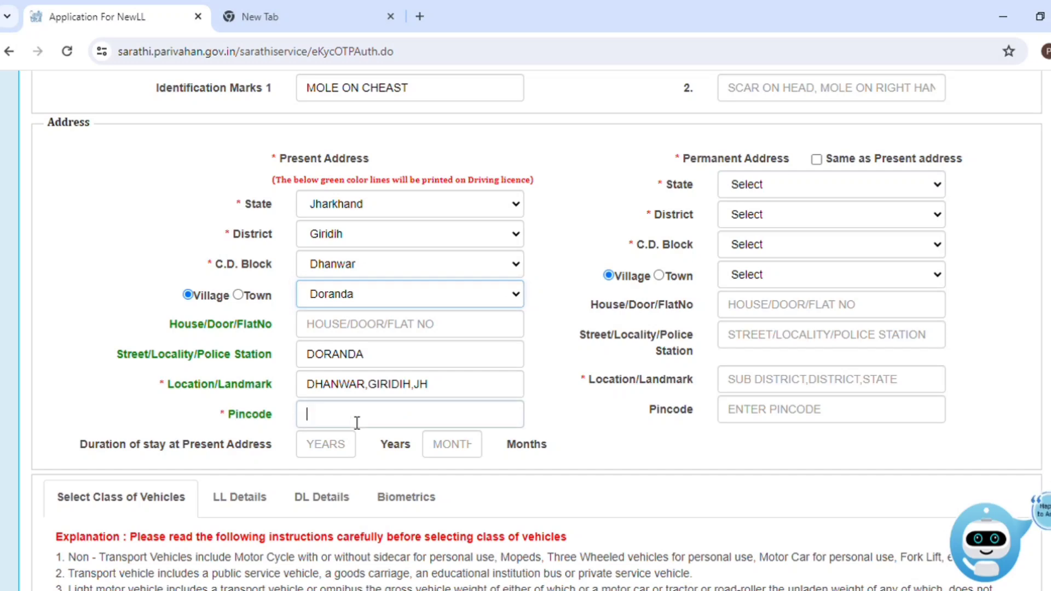
type("825412")
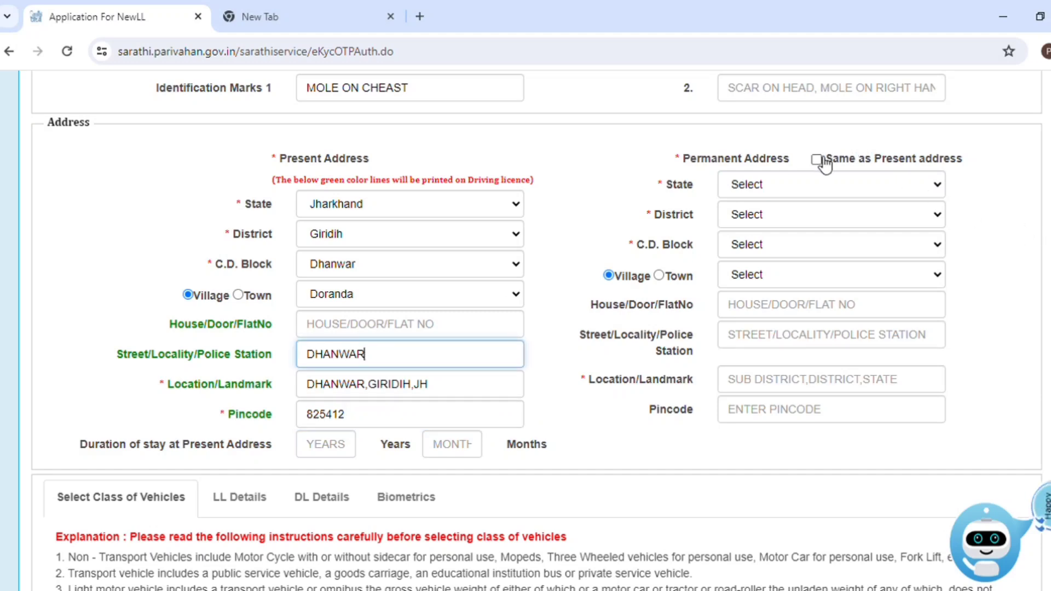
left_click(816, 159)
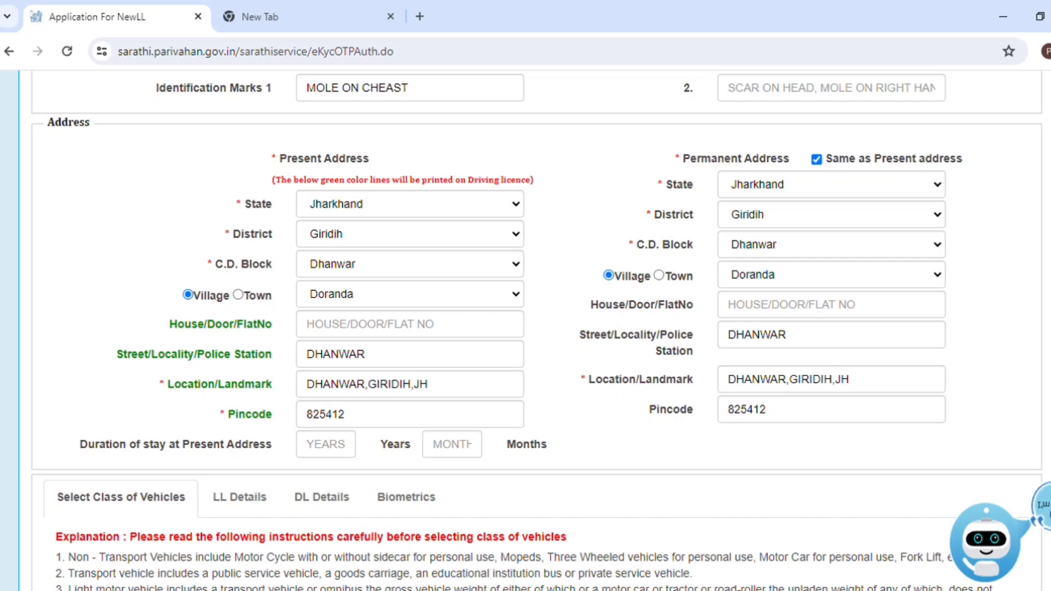
Step: Add MCWG and LMV to the chosen vehicle classes
scroll(537, 329, "down", 2)
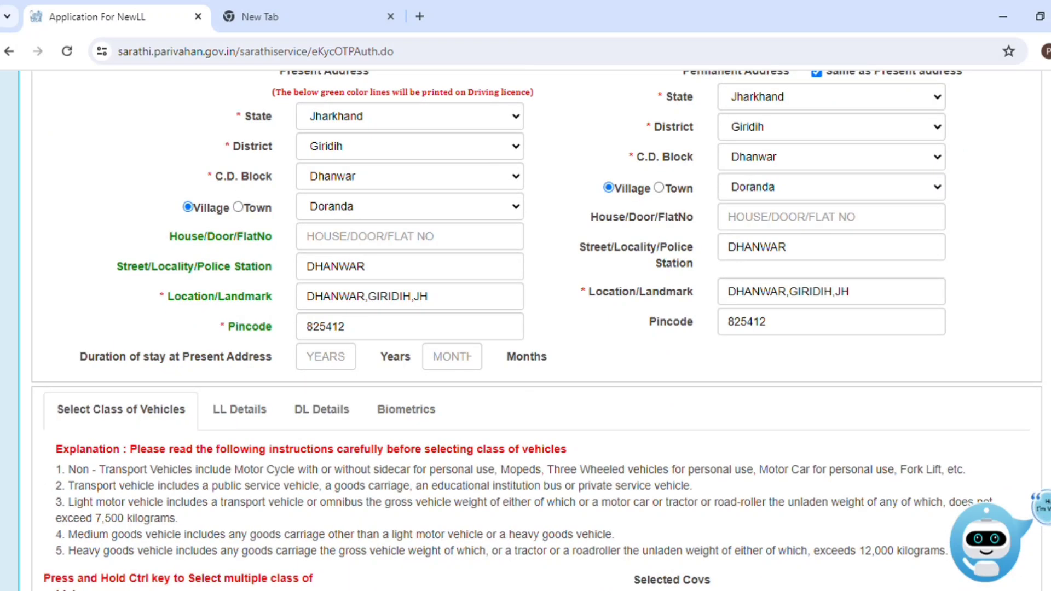
scroll(536, 329, "down", 4)
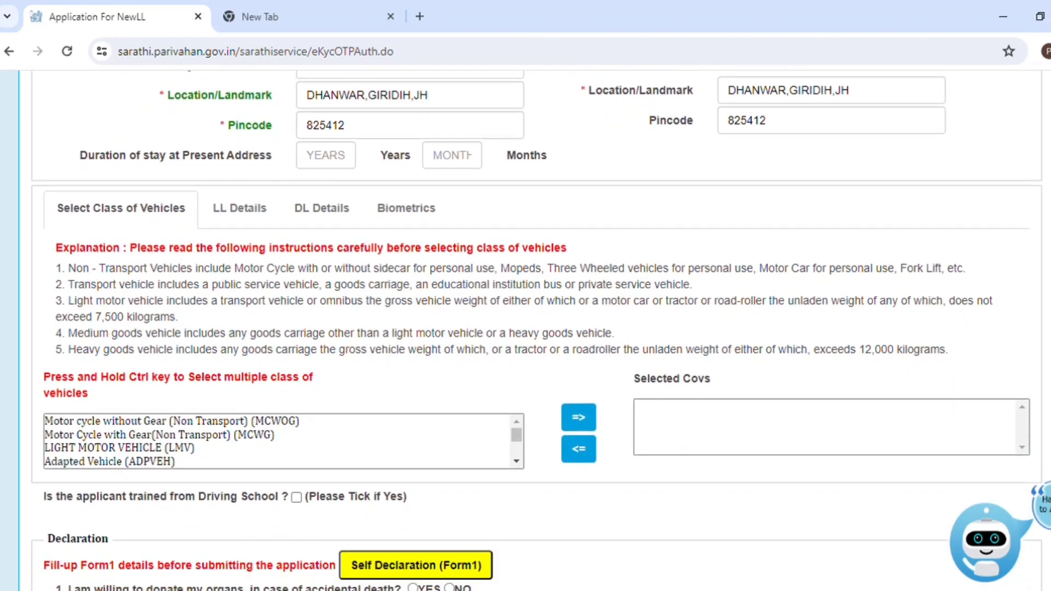
scroll(536, 329, "down", 1)
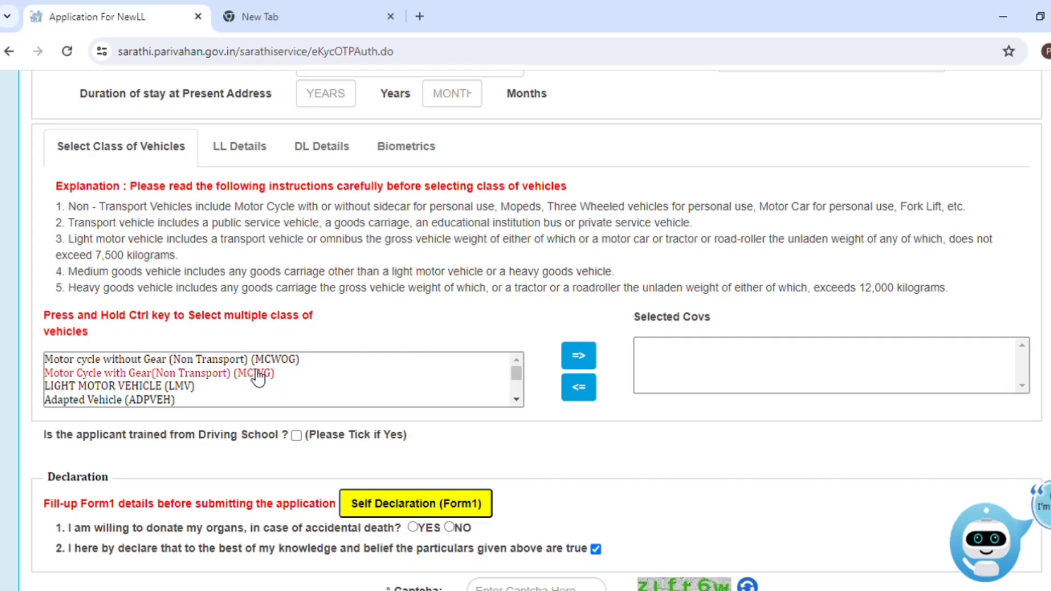
left_click(218, 375)
left_click(581, 358)
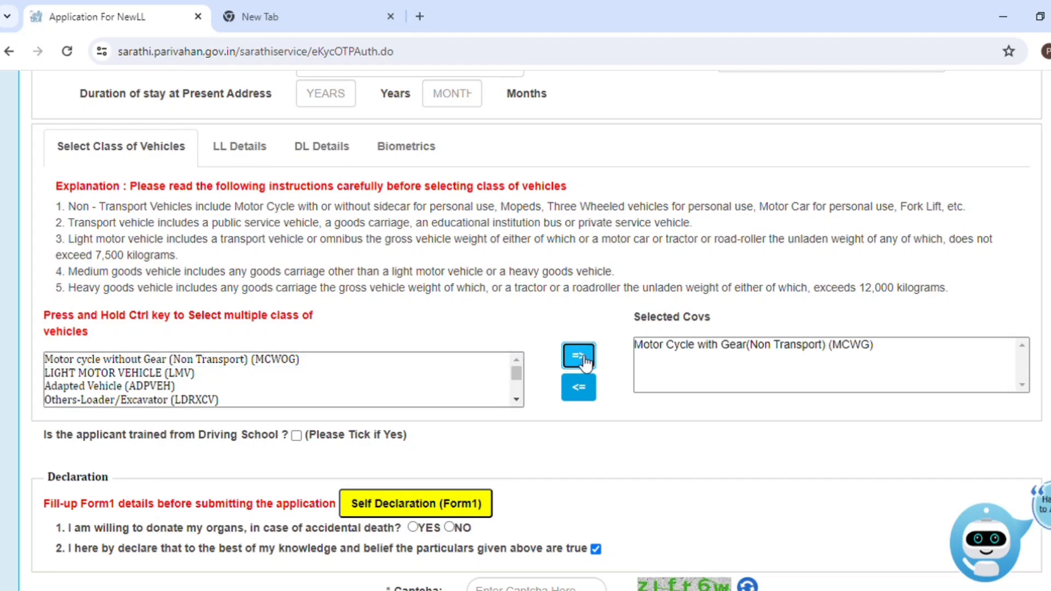
left_click(180, 372)
left_click(579, 356)
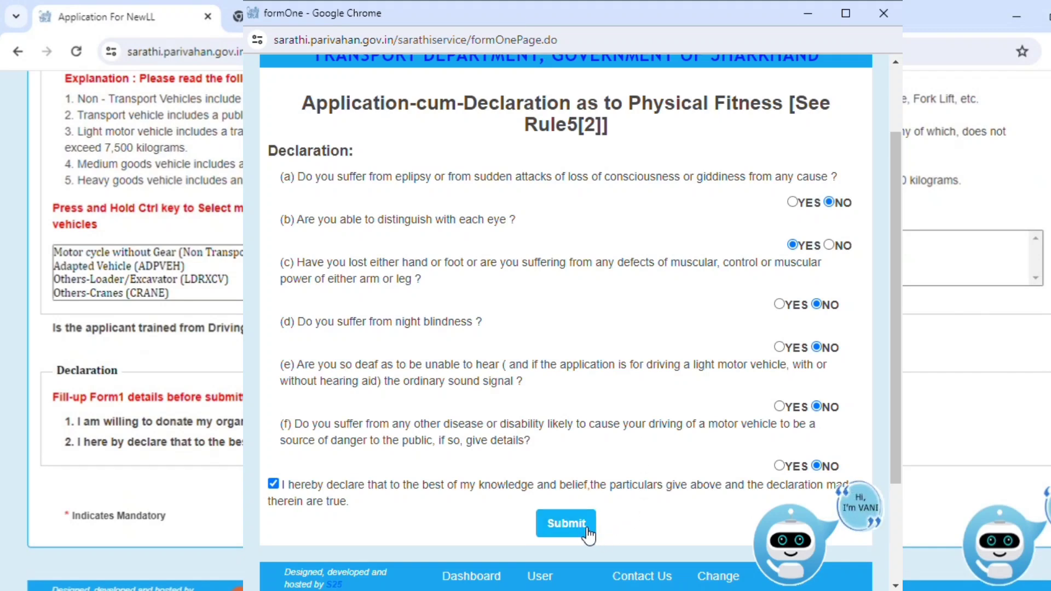
Step: Submit and confirm the Form1 physical fitness declaration, then close the success window
left_click(587, 535)
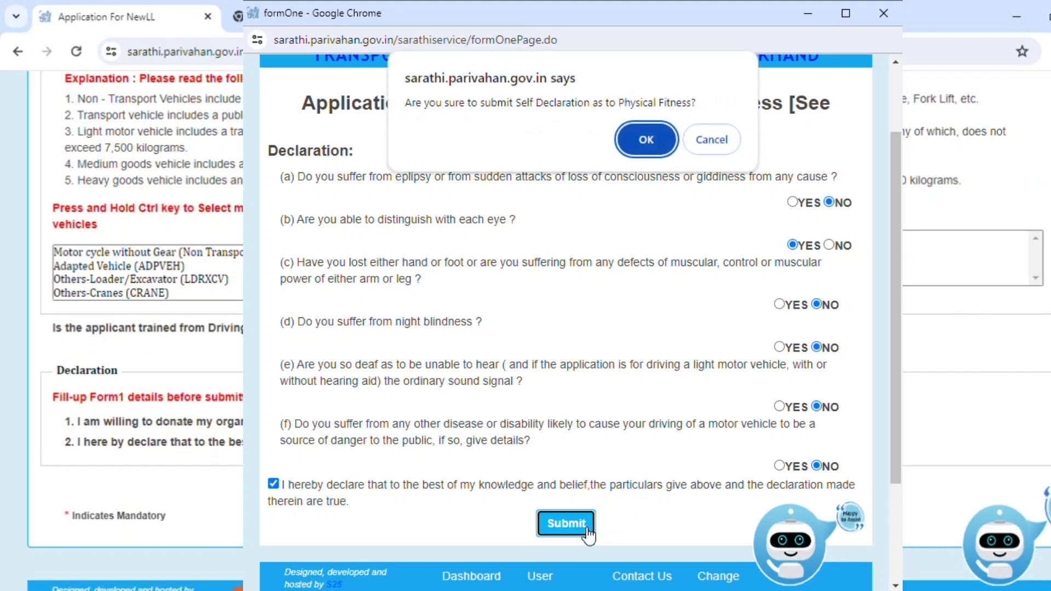
left_click(658, 140)
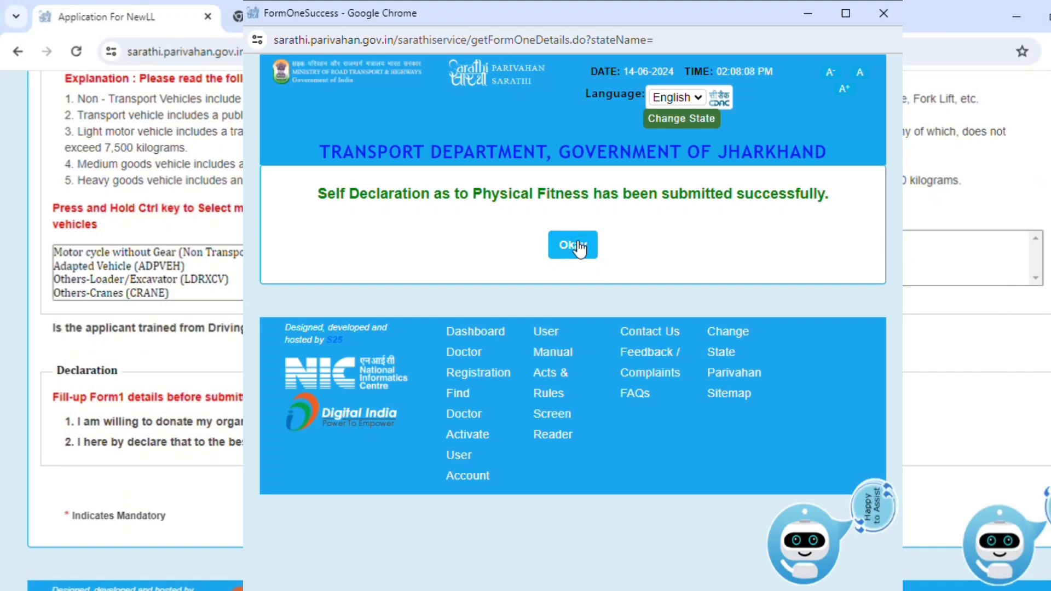
left_click(572, 245)
Step: Enter the captcha, submit the application, and confirm the registered mobile number
left_click(532, 501)
type("z")
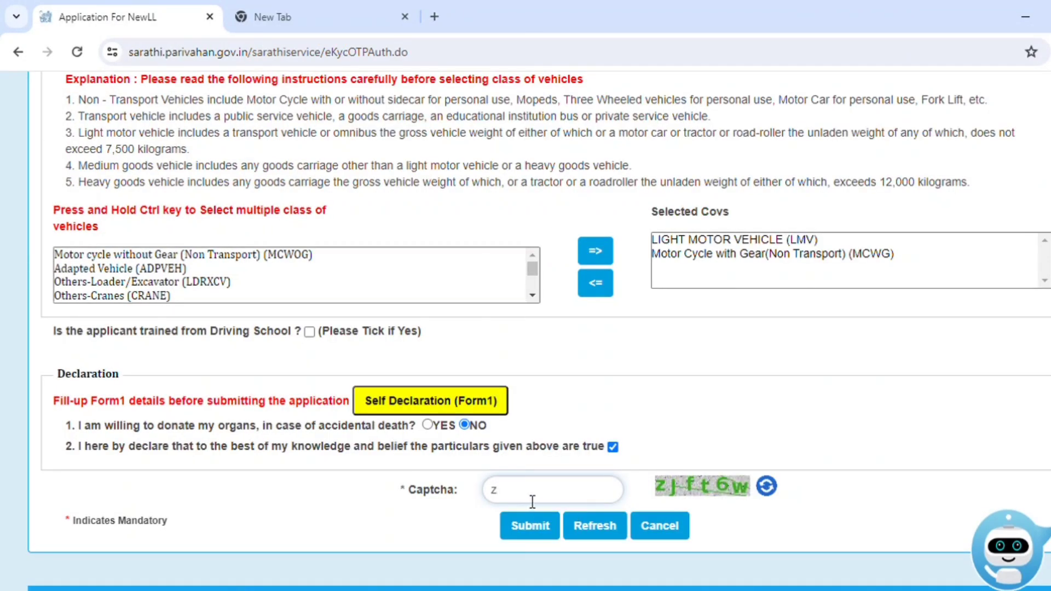
type("Jft6w")
left_click(537, 529)
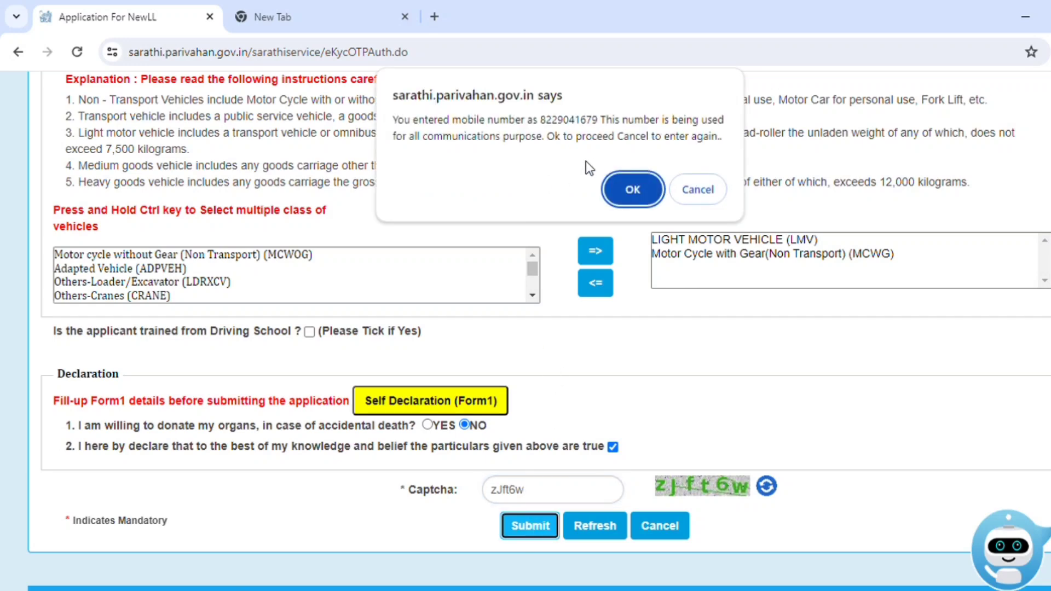
left_click(633, 188)
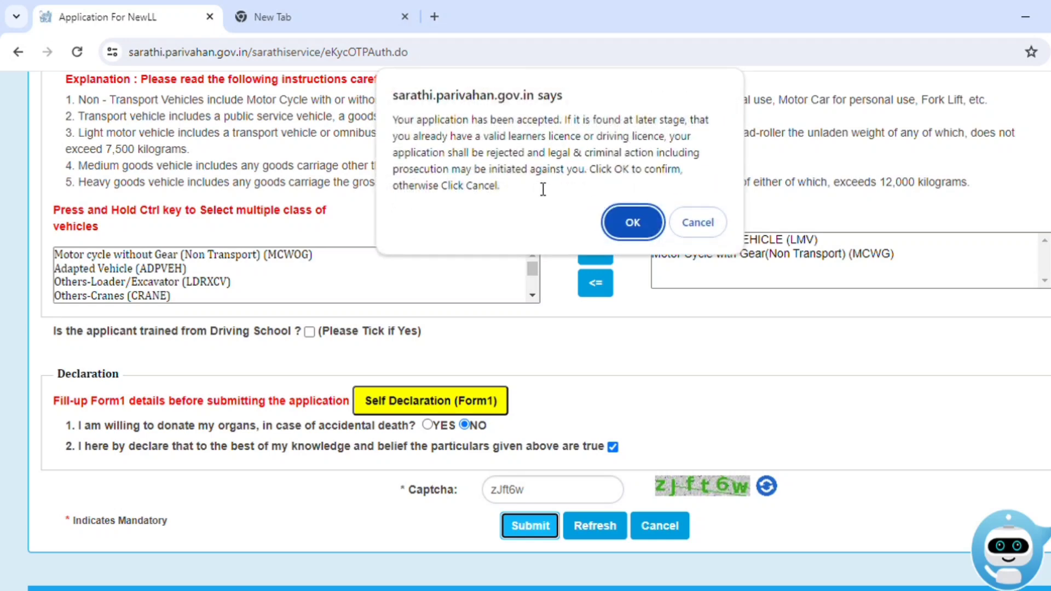
Step: Accept the final warning, dismiss the success alert, review the acknowledgement slip, then go to Application Status
left_click(631, 223)
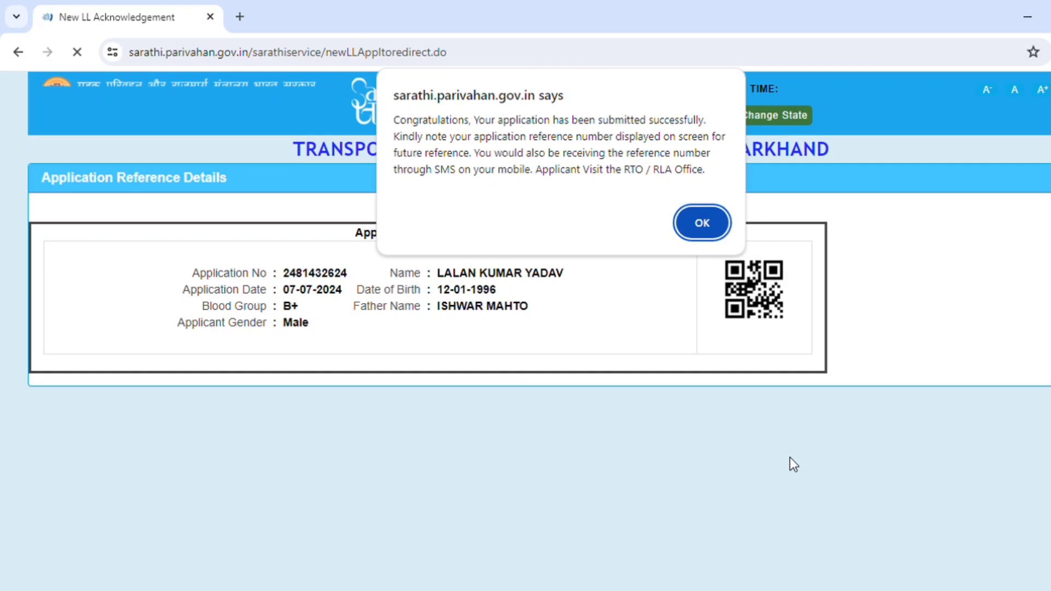
left_click(704, 222)
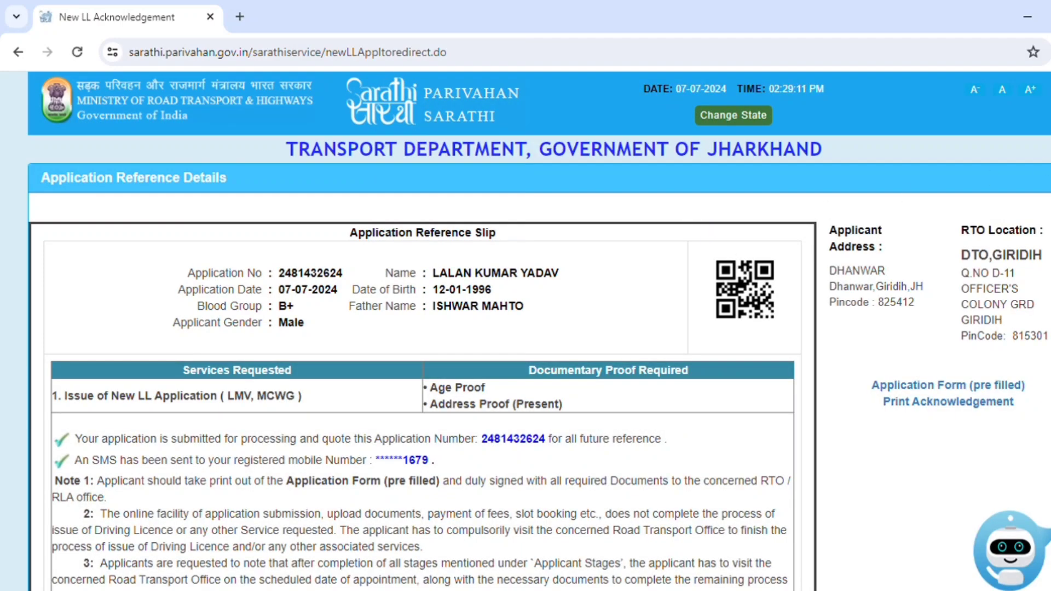
scroll(525, 328, "down", 1)
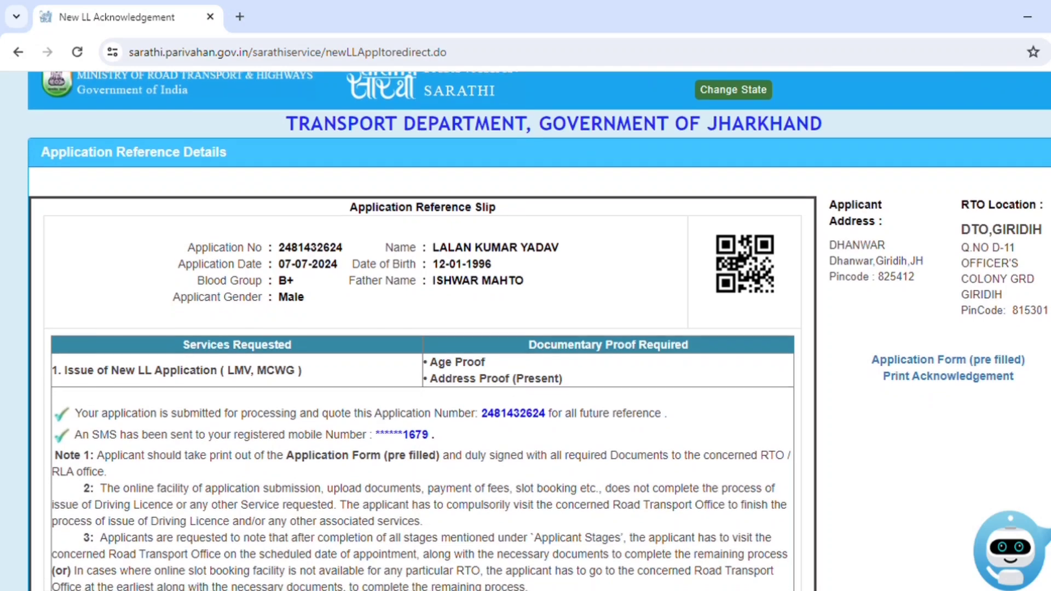
scroll(525, 328, "down", 2)
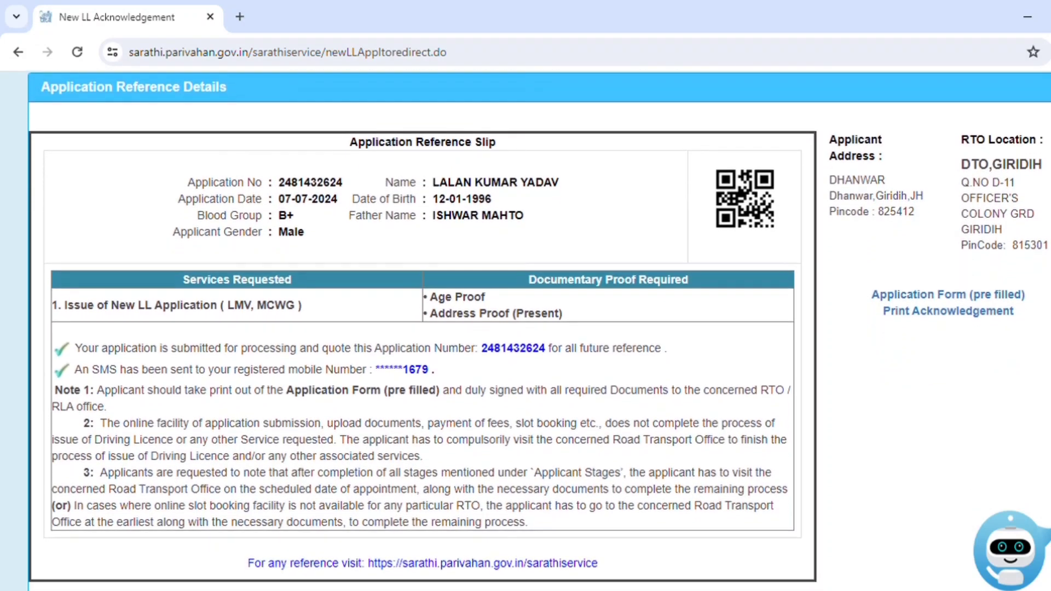
scroll(525, 329, "down", 3)
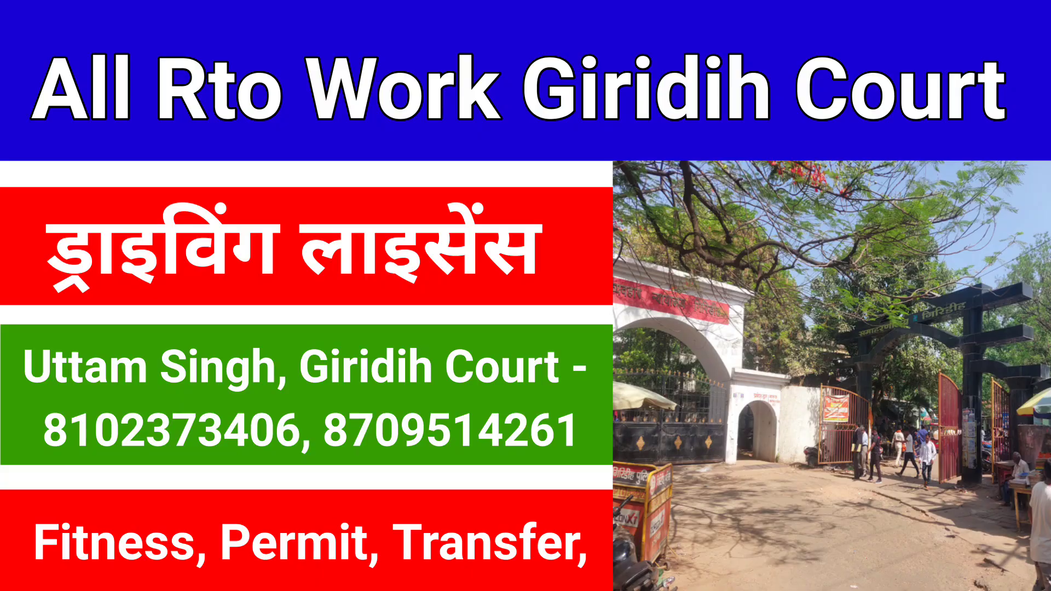
scroll(563, 471, "down", 1)
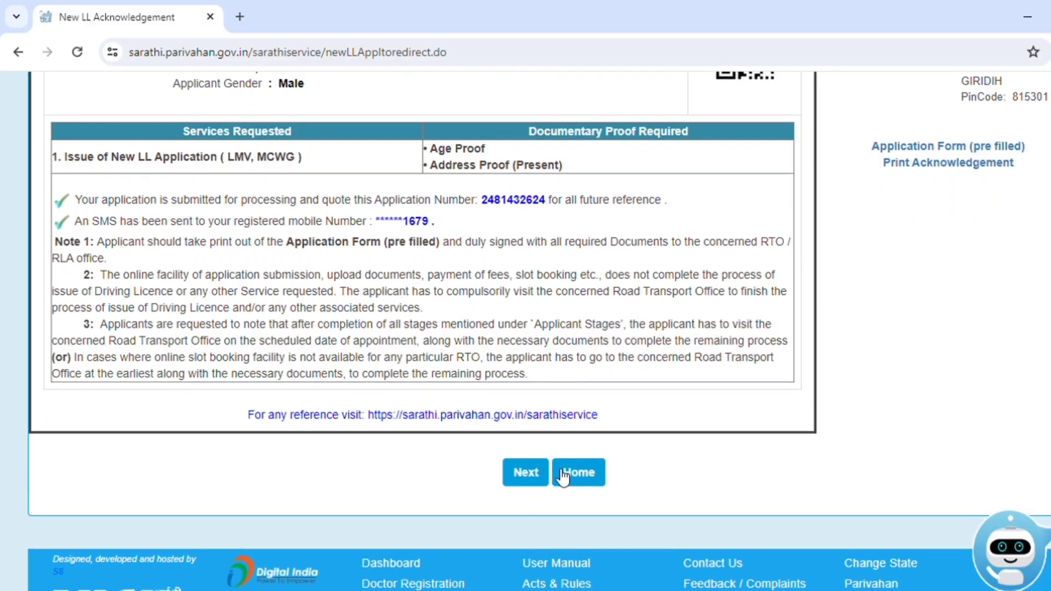
scroll(563, 471, "up", 1)
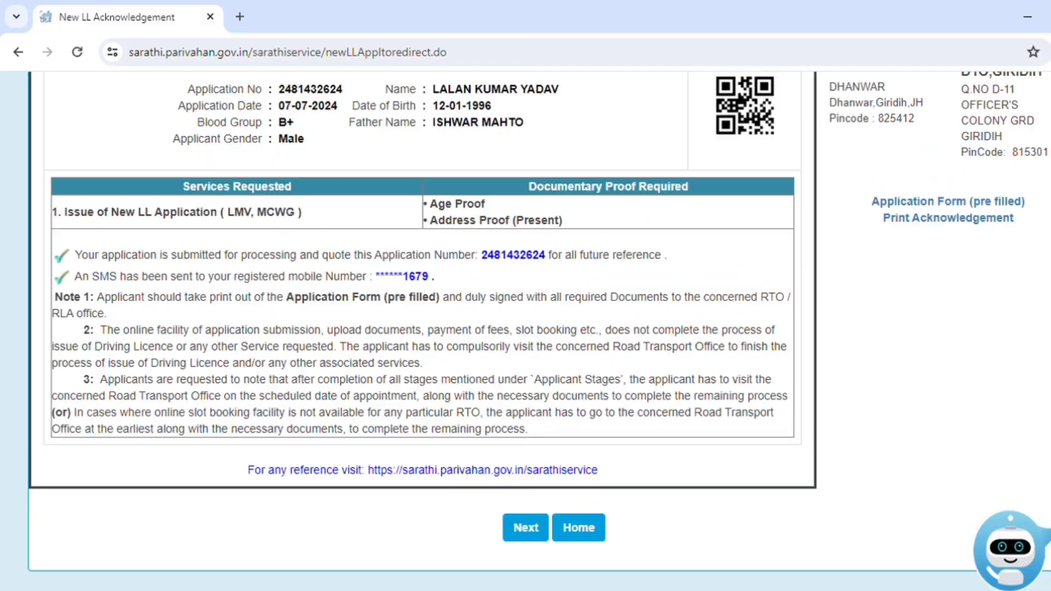
scroll(563, 471, "down", 1)
scroll(453, 481, "up", 1)
scroll(729, 450, "down", 1)
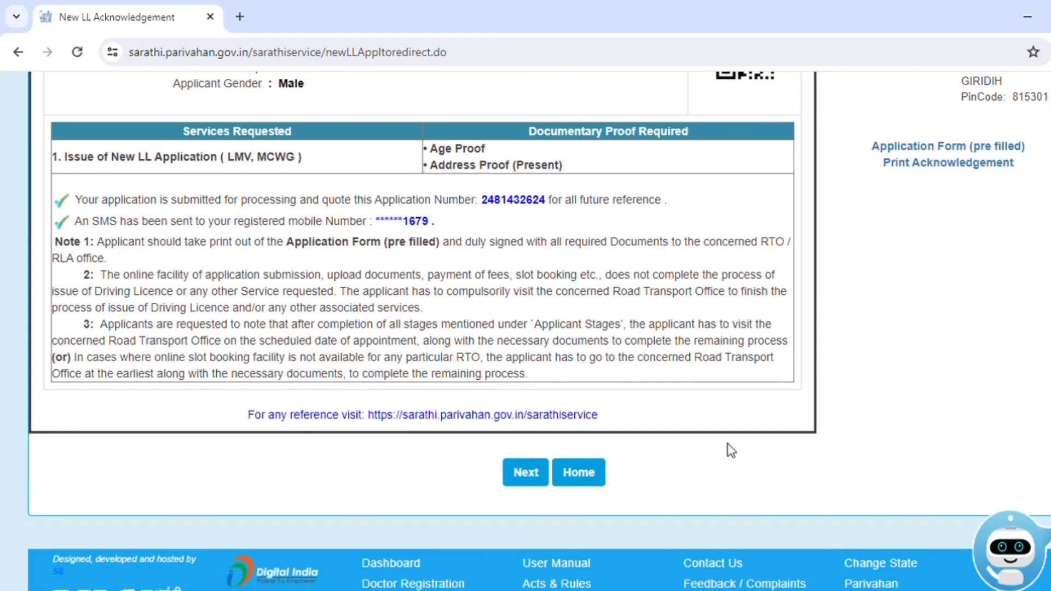
left_click(521, 479)
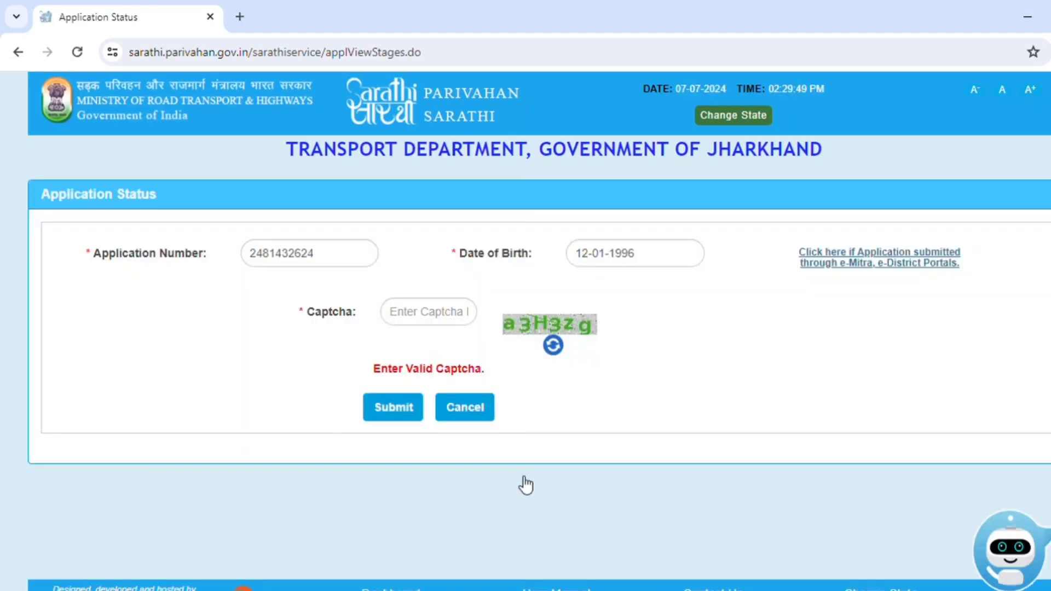
Step: Enter the captcha to show the learner's licence status, with Upload Documents pending next
left_click(441, 312)
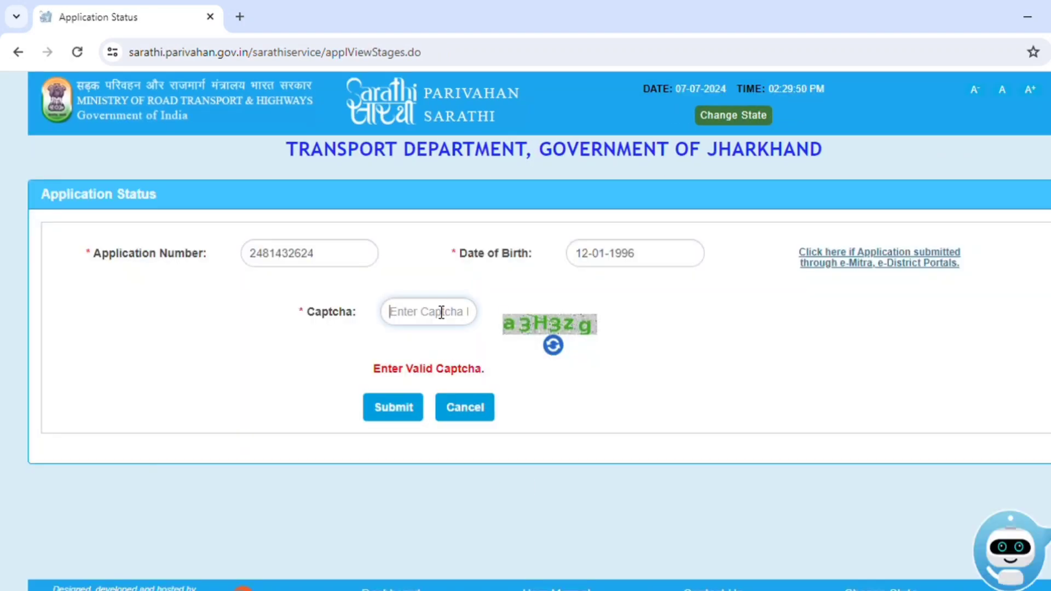
type("a3H3zg")
left_click(392, 413)
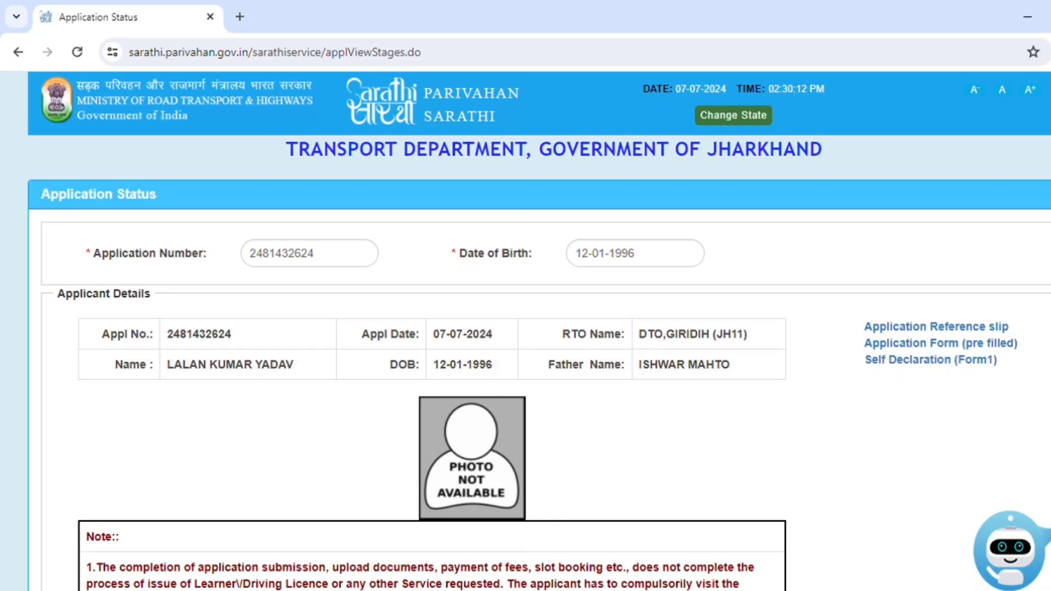
scroll(525, 329, "down", 4)
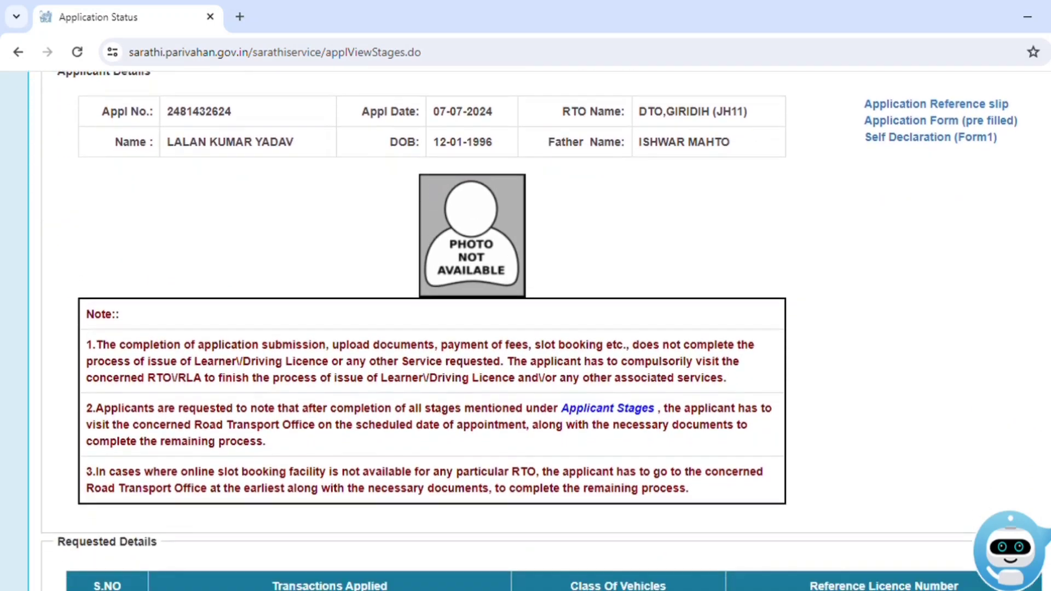
scroll(525, 328, "down", 2)
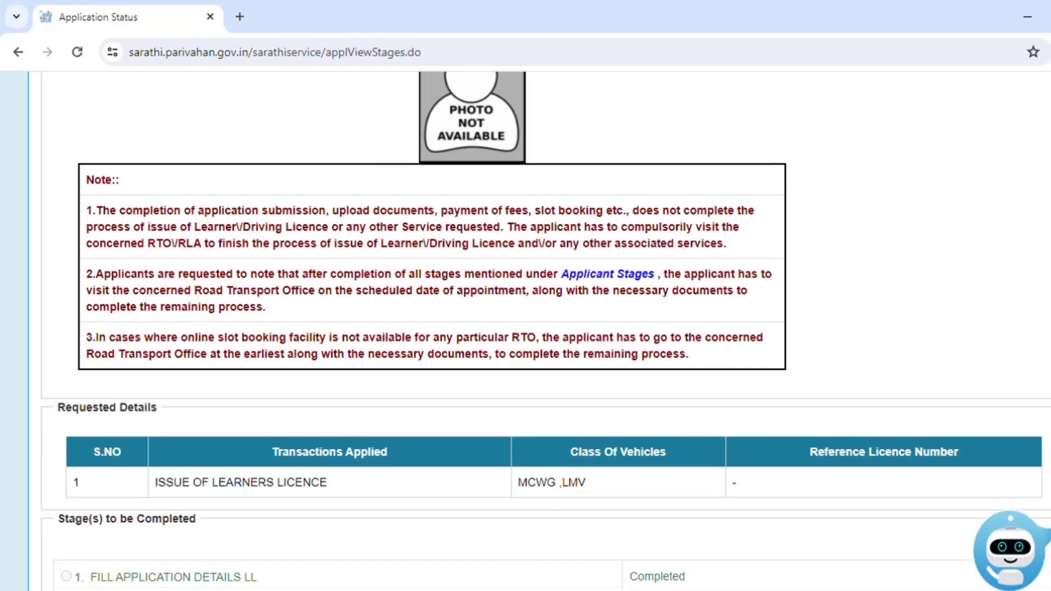
scroll(525, 329, "down", 3)
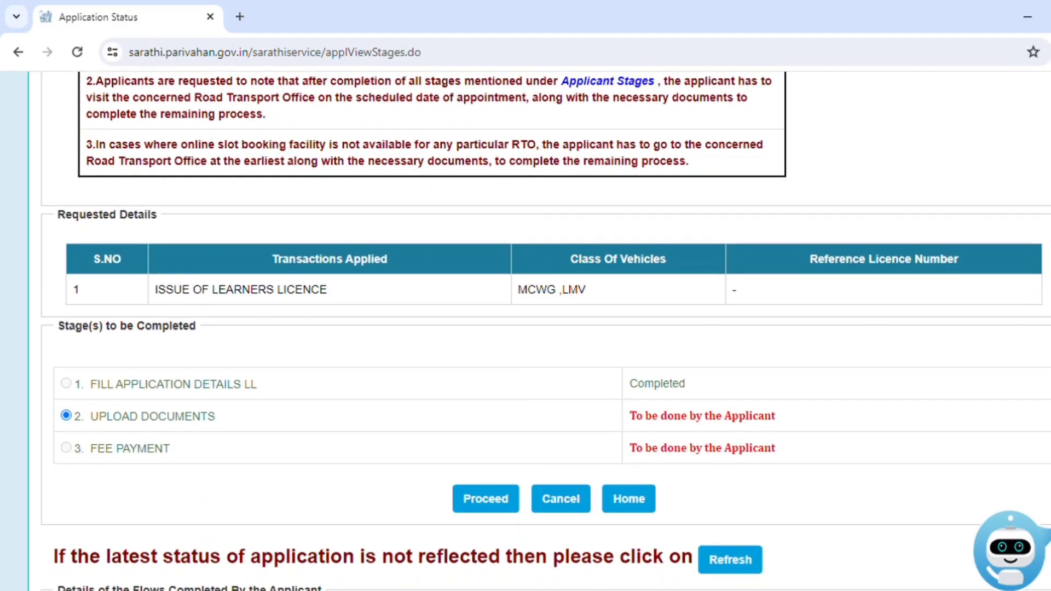
scroll(525, 328, "down", 2)
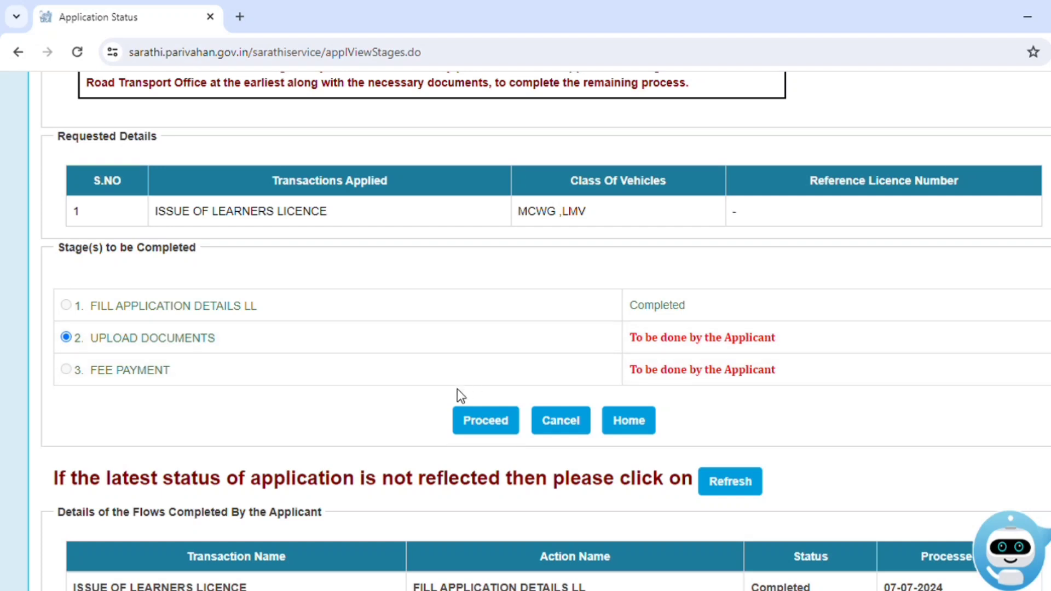
Step: Upload the Age Proof document file for the learner's licence application and confirm it
left_click(485, 422)
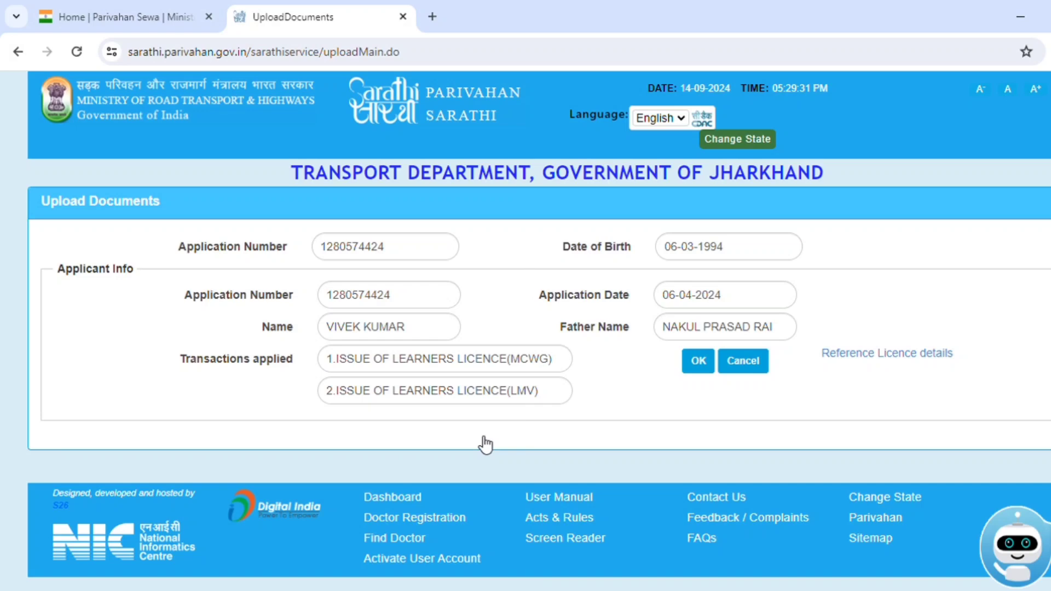
left_click(700, 366)
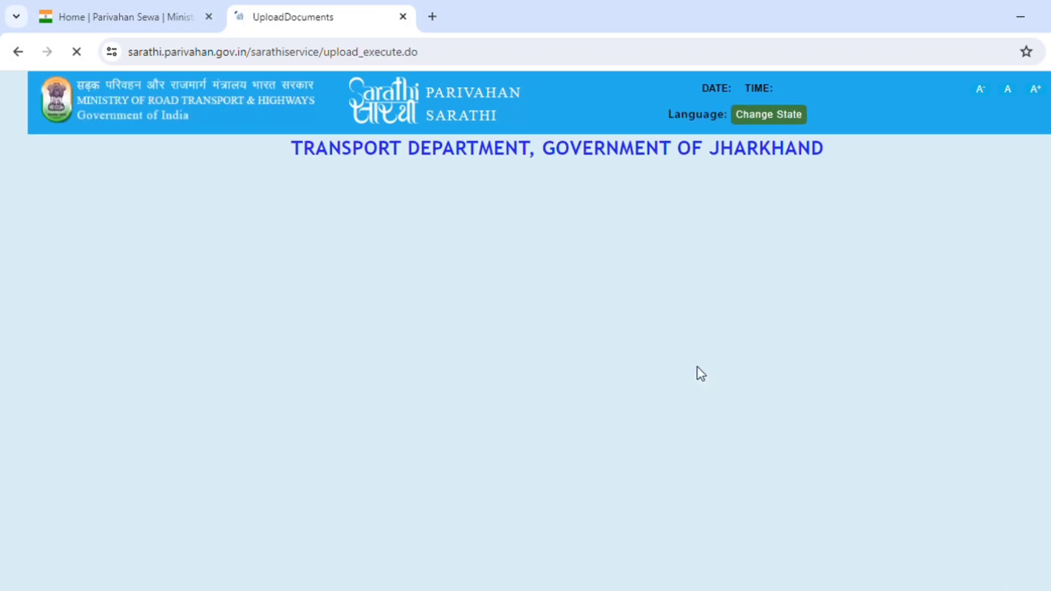
scroll(774, 361, "down", 1)
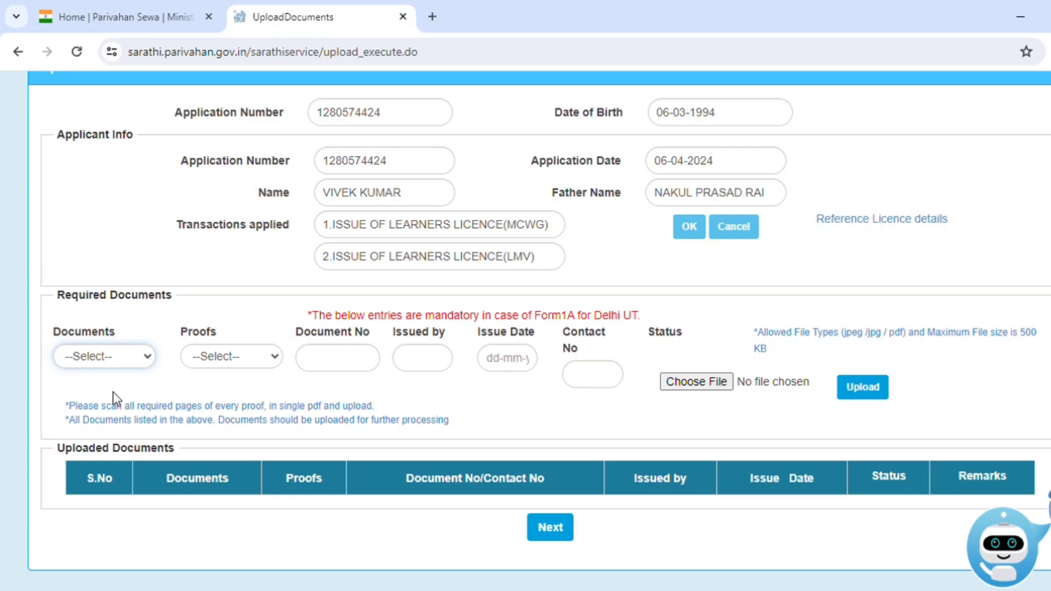
key("Down")
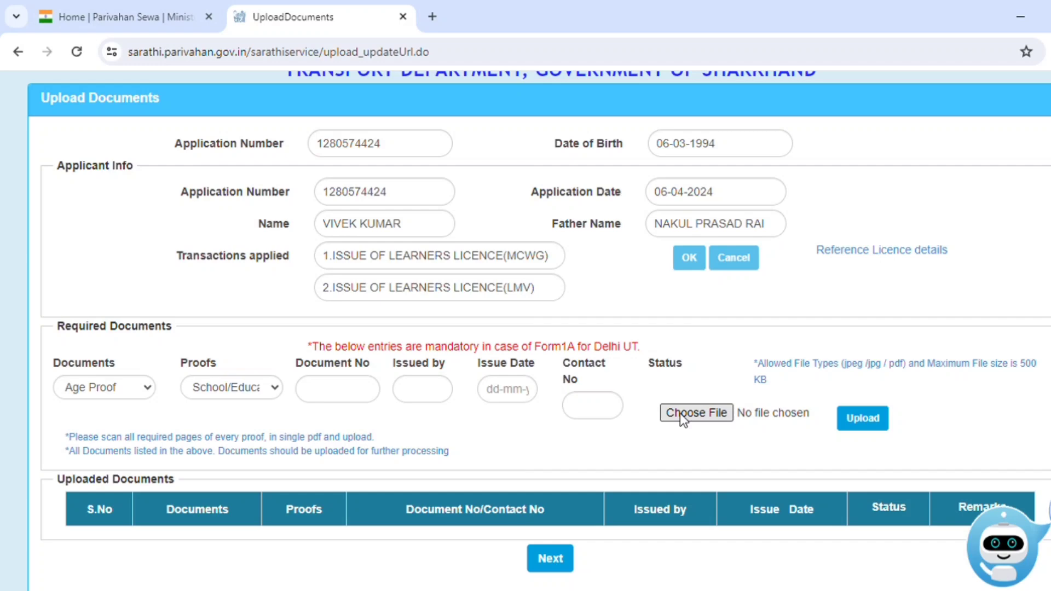
left_click(868, 423)
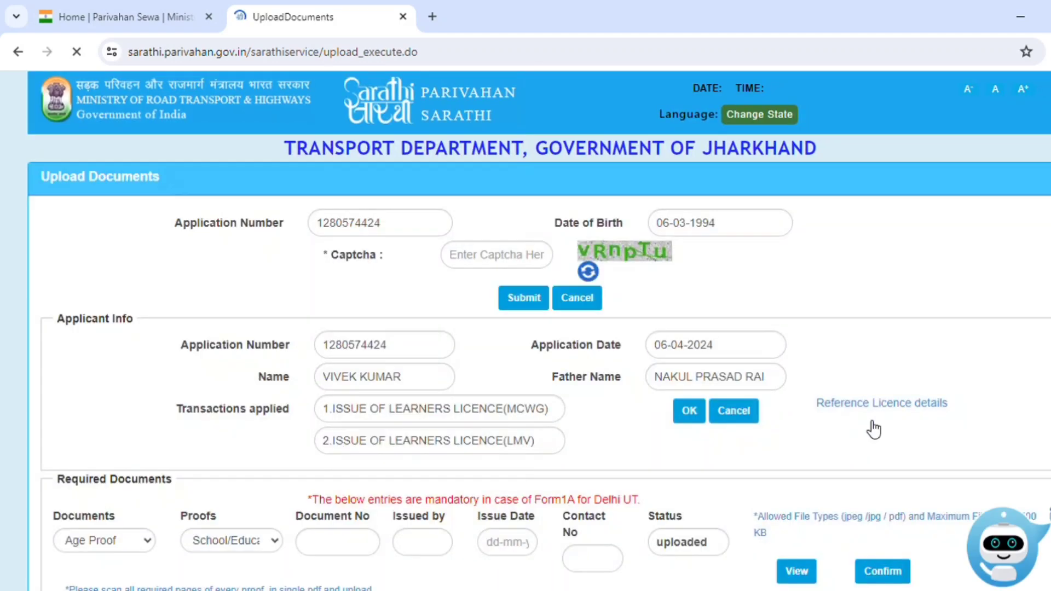
scroll(889, 458, "down", 1)
left_click(888, 459)
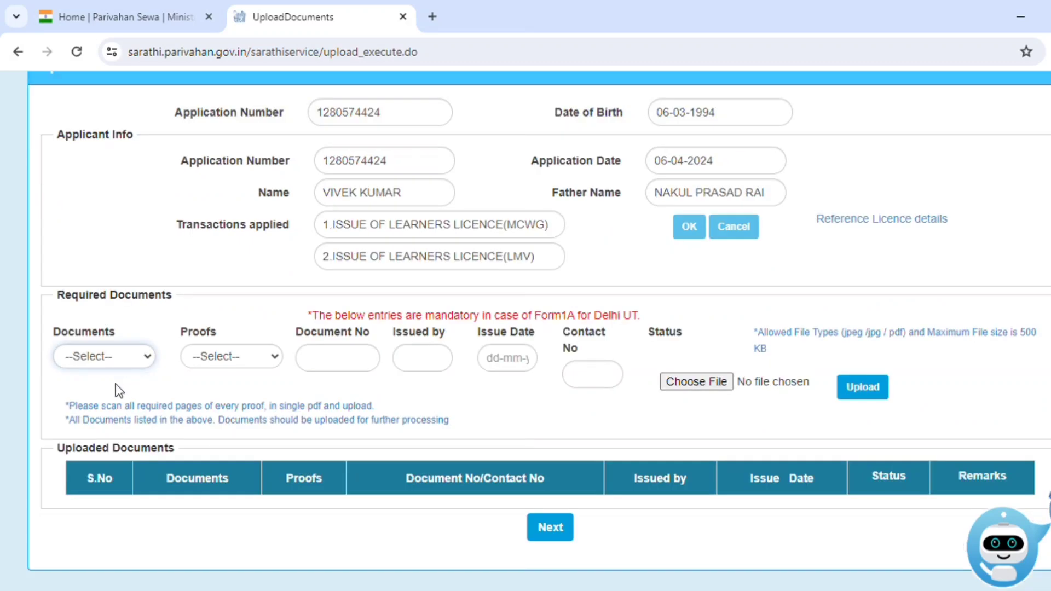
scroll(526, 328, "down", 3)
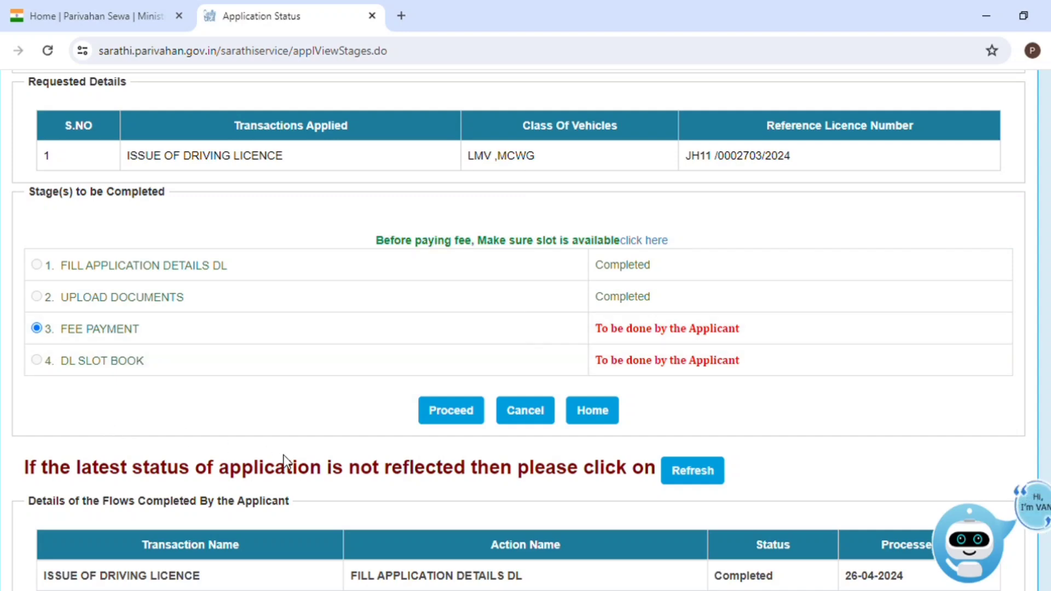
Step: Pay the ₹1000 licence fee through JeGRAS with the captcha, accepting the payment terms
left_click(461, 420)
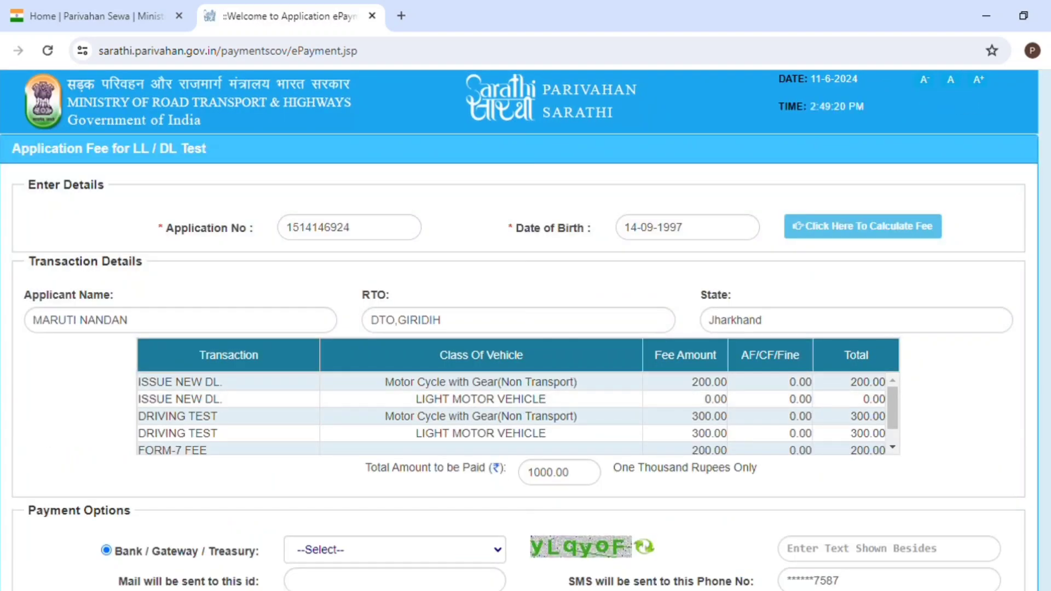
scroll(444, 441, "down", 2)
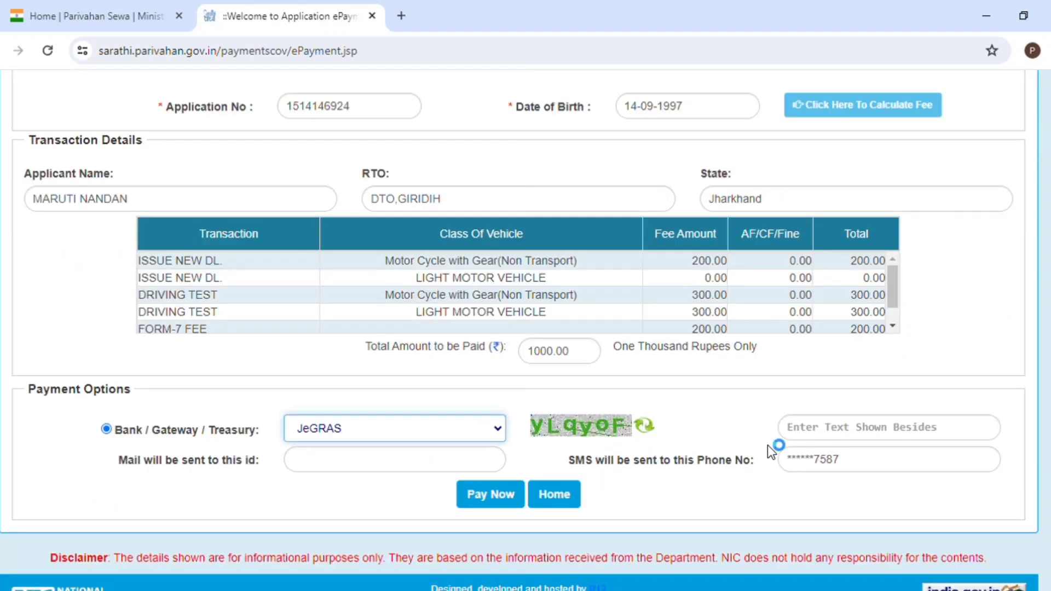
left_click(865, 434)
type("yLqyo")
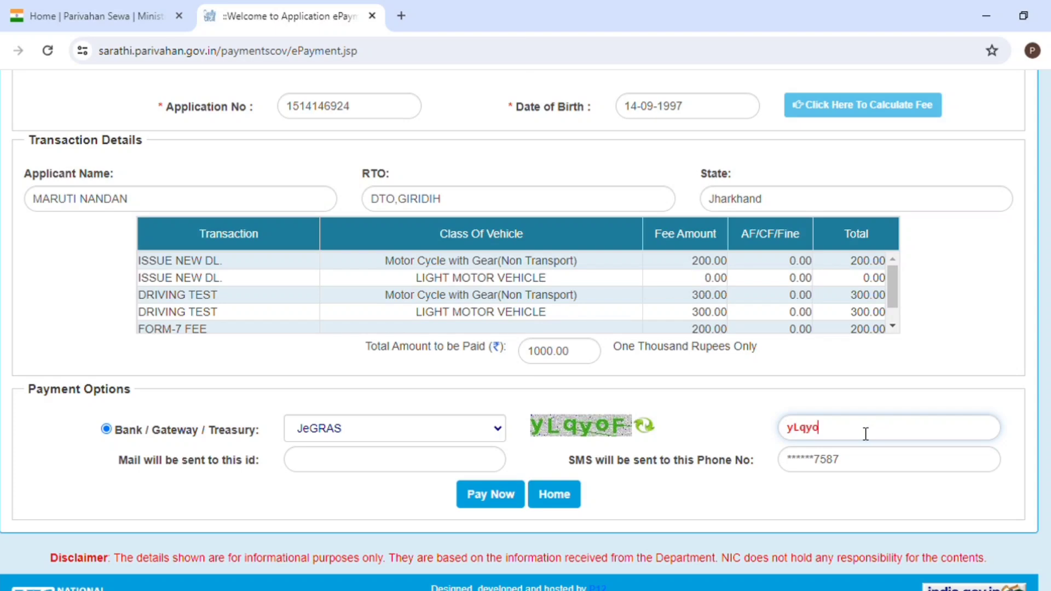
type("F")
left_click(491, 494)
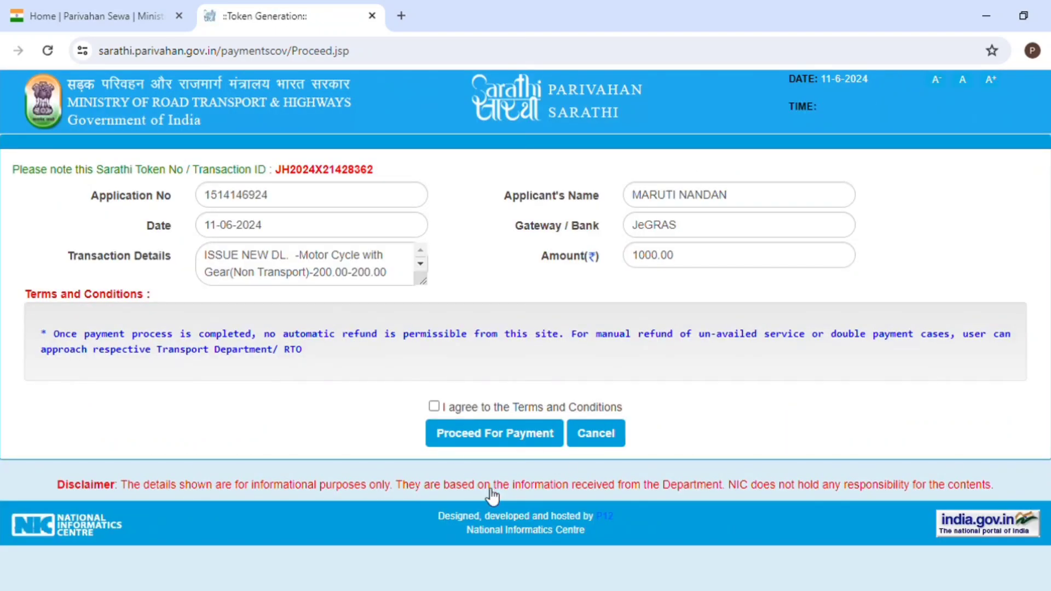
left_click(434, 406)
left_click(481, 440)
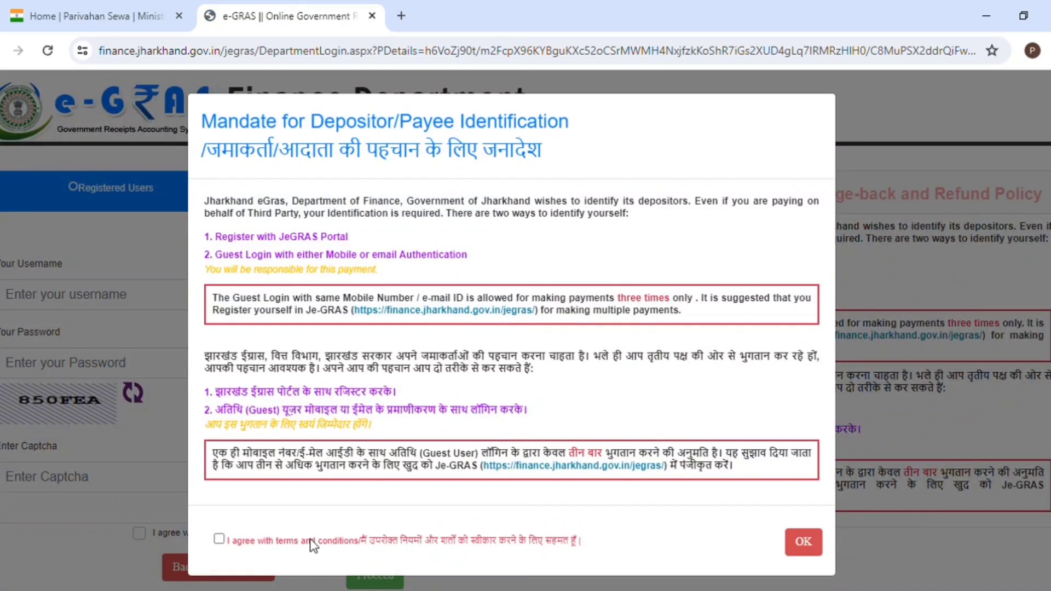
Step: Accept e-GRAS's depositor identification terms and switch to Guest Login
left_click(219, 539)
left_click(804, 542)
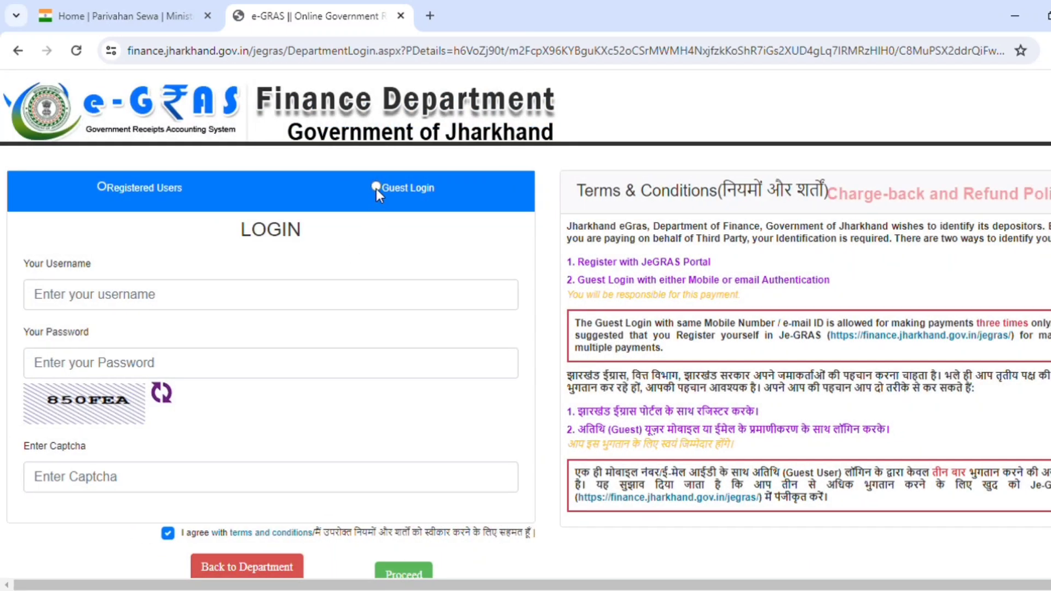
left_click(376, 187)
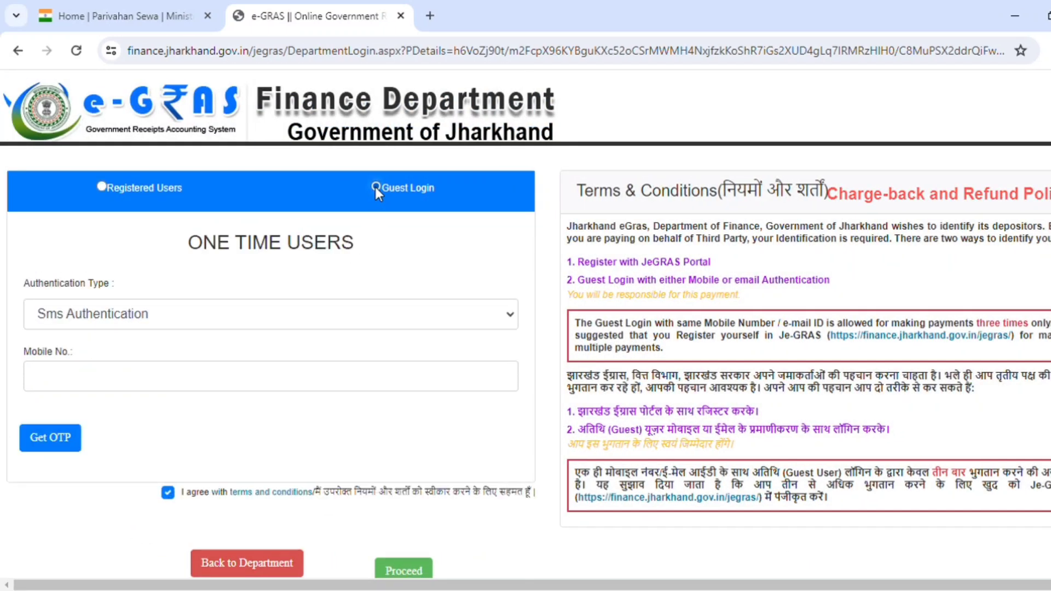
left_click(171, 377)
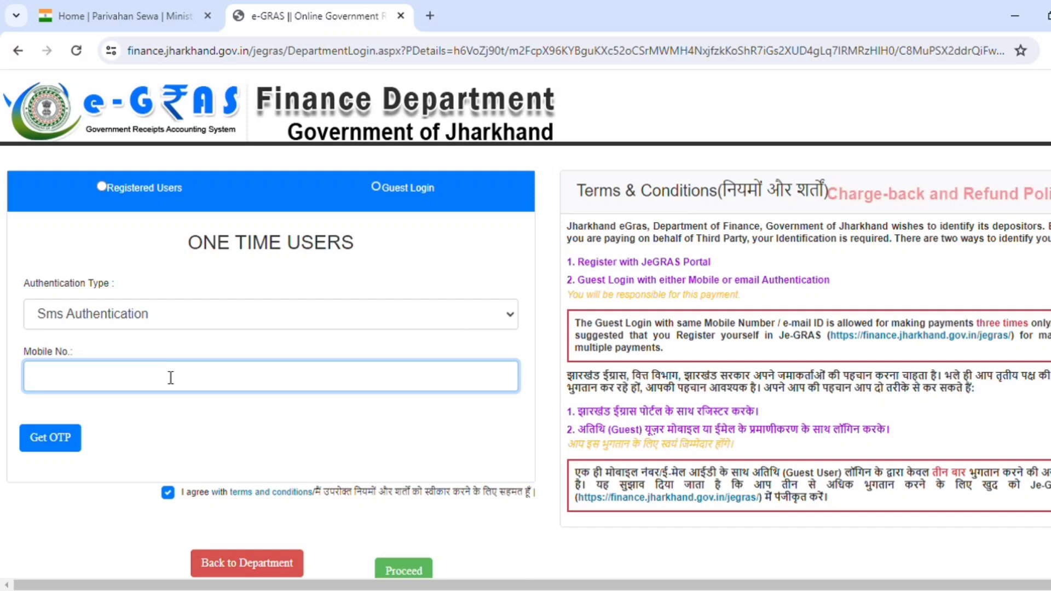
left_click(372, 208)
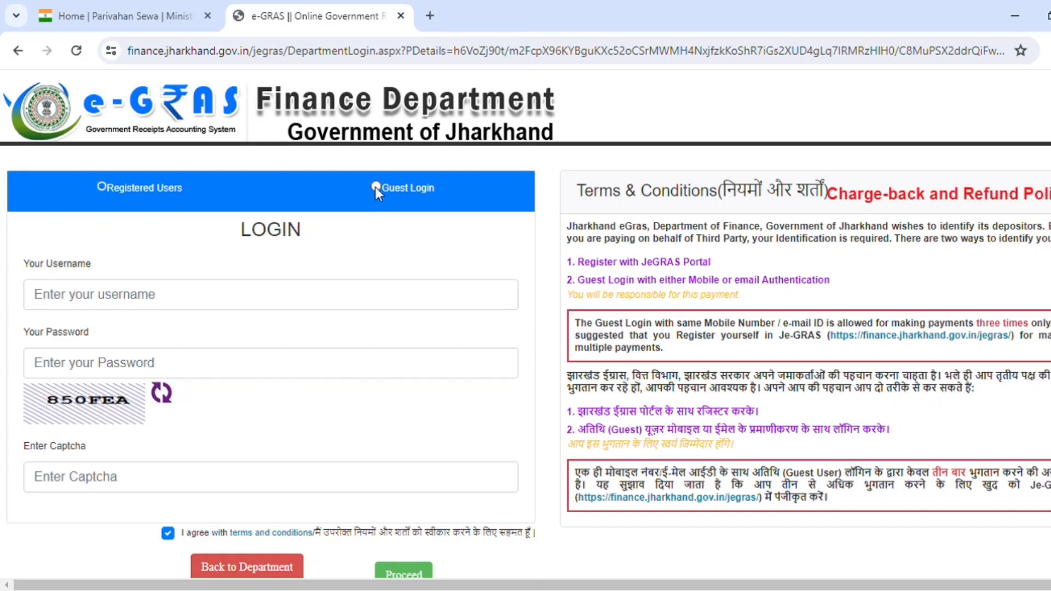
left_click(376, 187)
Step: Log in as guest by entering the mobile number and the SMS OTP
left_click(171, 376)
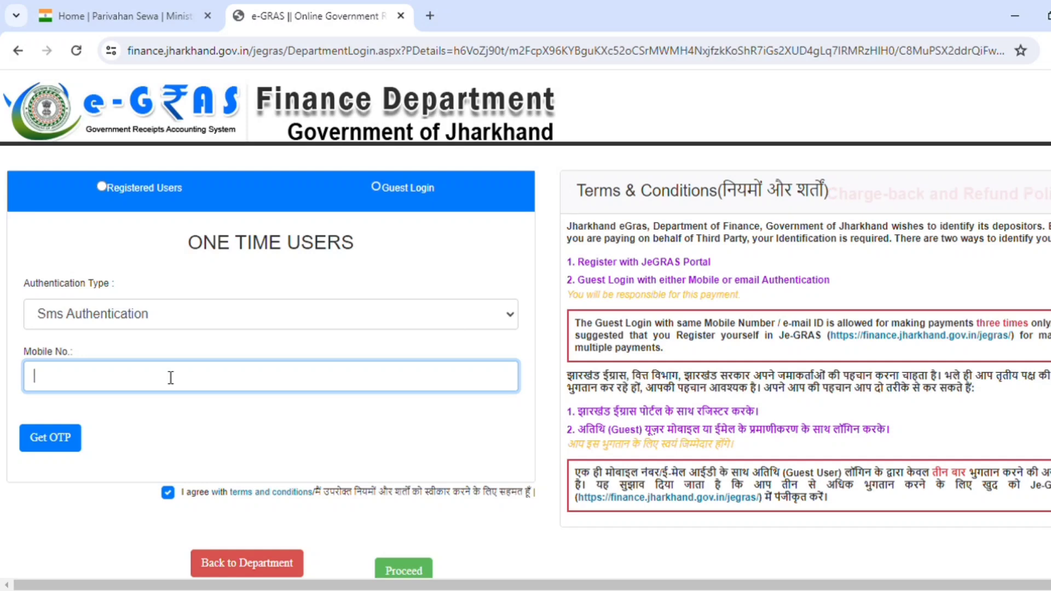
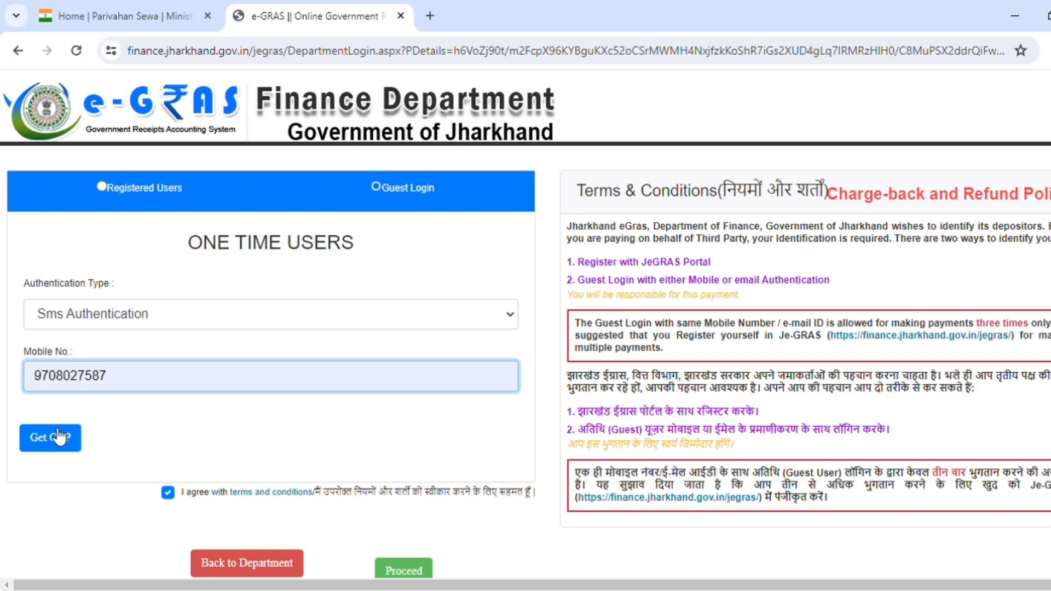
left_click(53, 433)
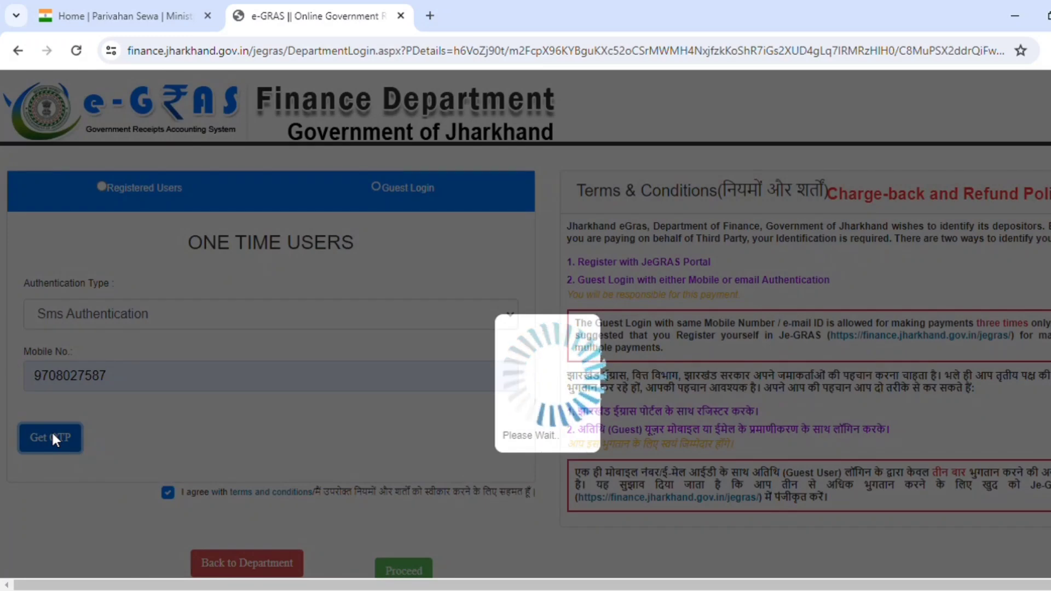
left_click(82, 472)
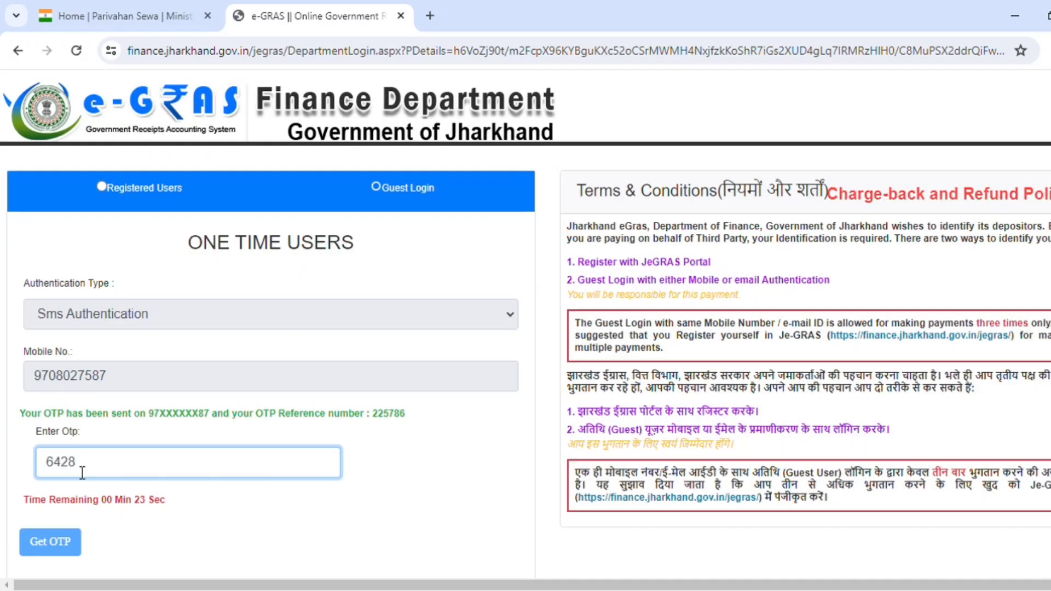
scroll(83, 472, "down", 1)
left_click(403, 560)
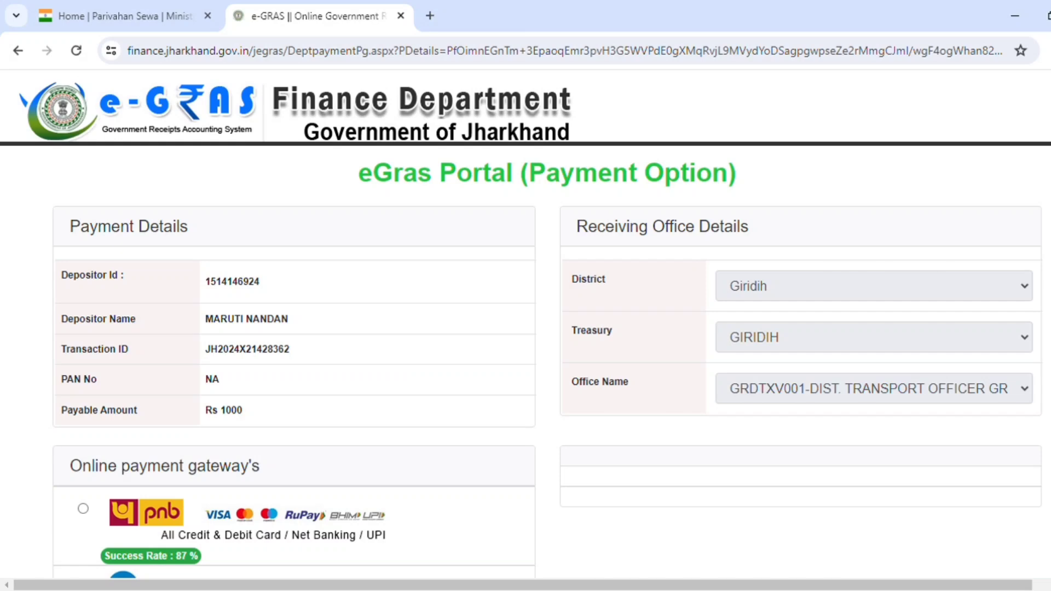
Step: Choose SBIePay for the Rs 1000 fee, accept its terms and confirm the 1000.00 challan
scroll(526, 324, "down", 4)
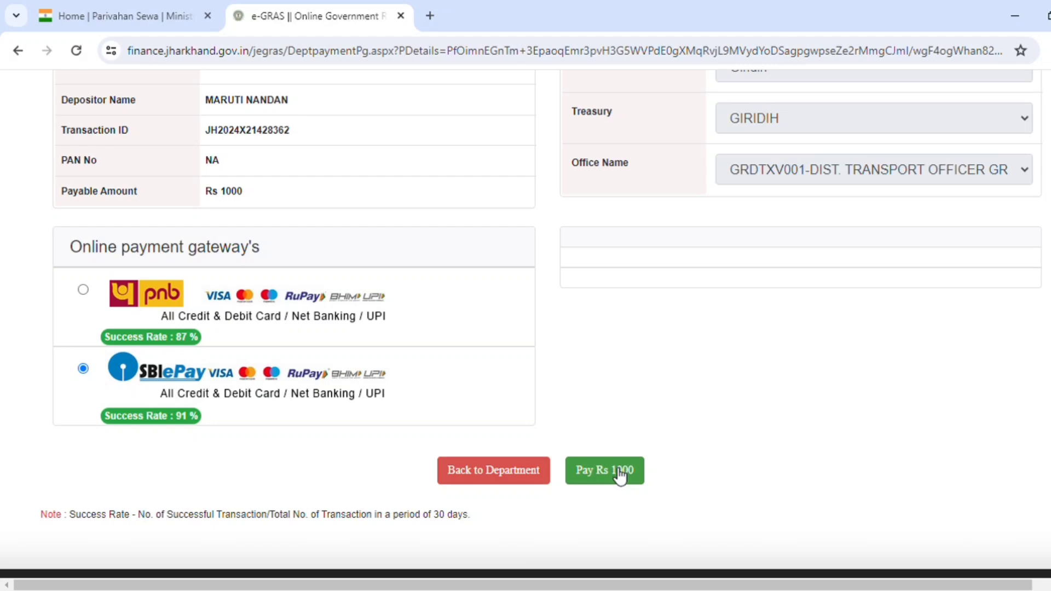
left_click(617, 470)
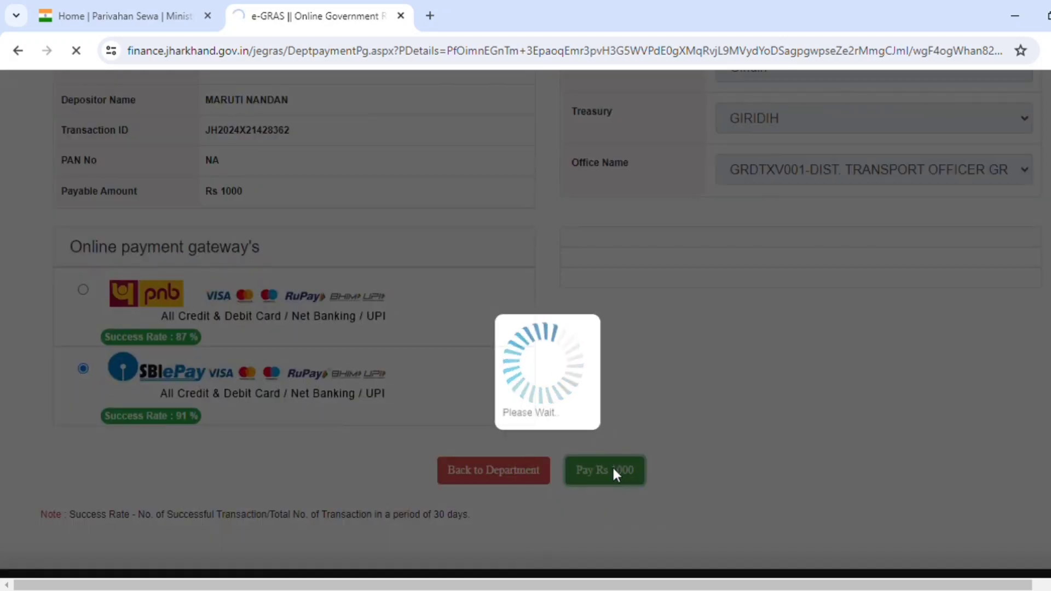
scroll(616, 476, "down", 1)
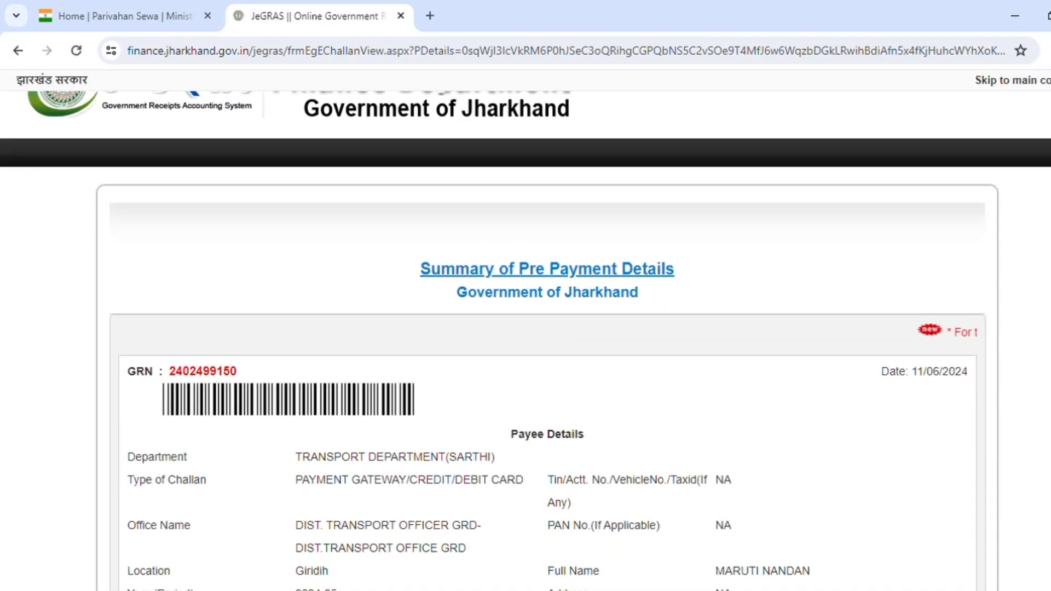
scroll(290, 401, "down", 6)
scroll(290, 401, "down", 3)
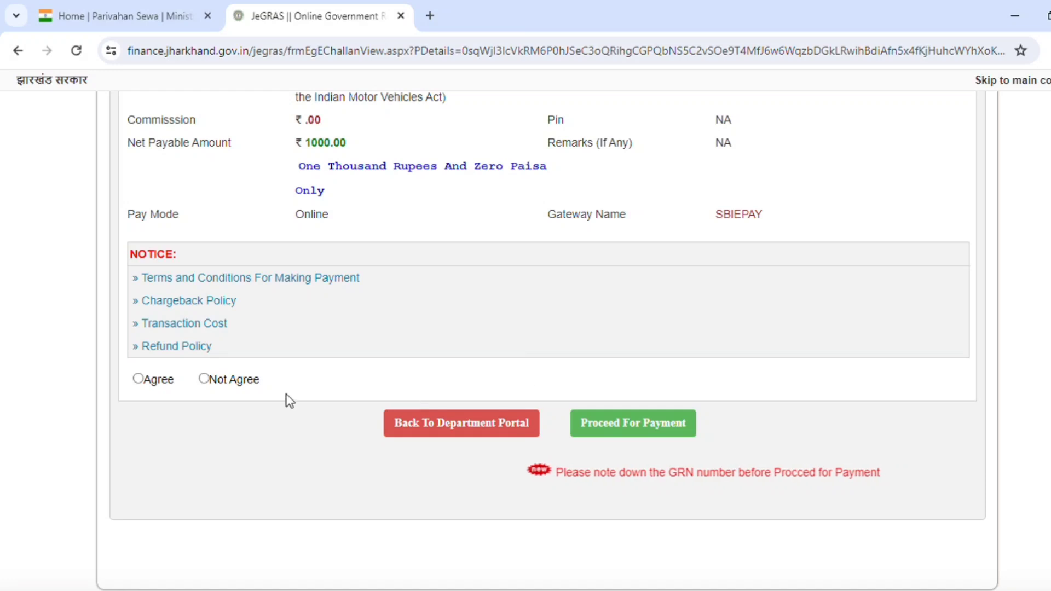
left_click(137, 379)
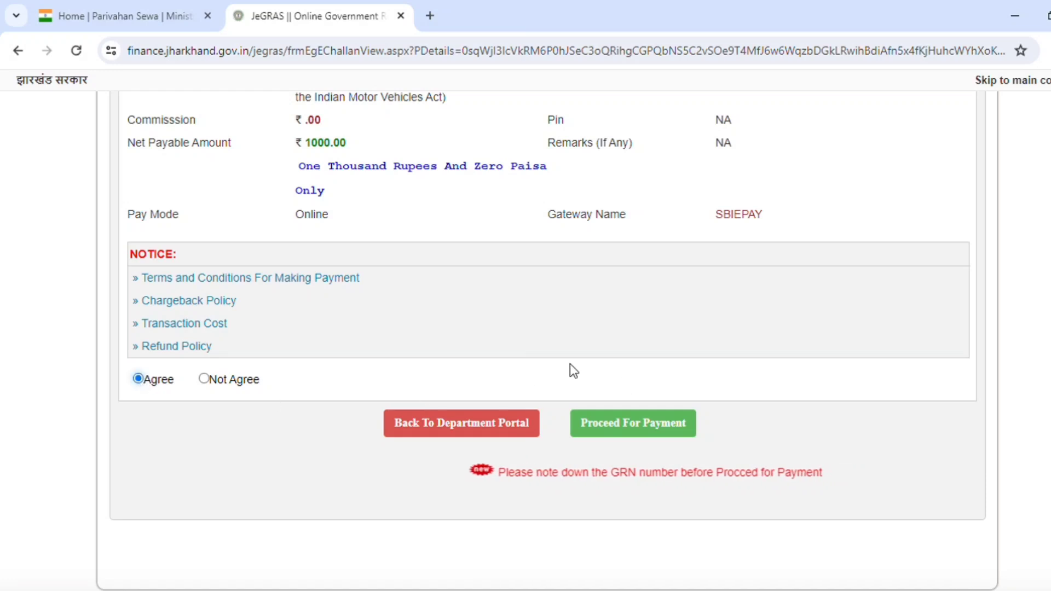
left_click(634, 434)
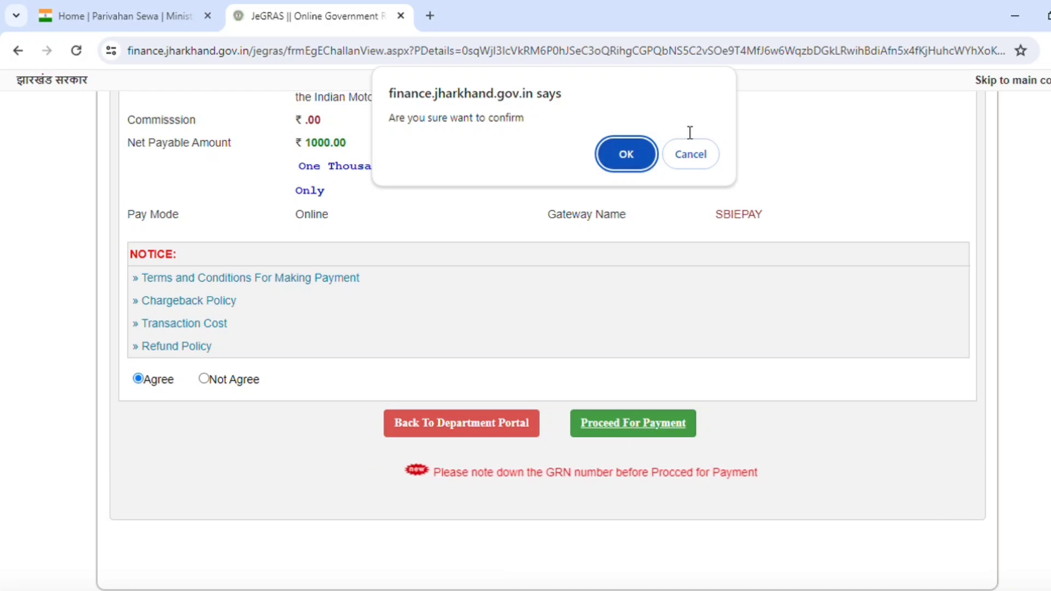
left_click(640, 160)
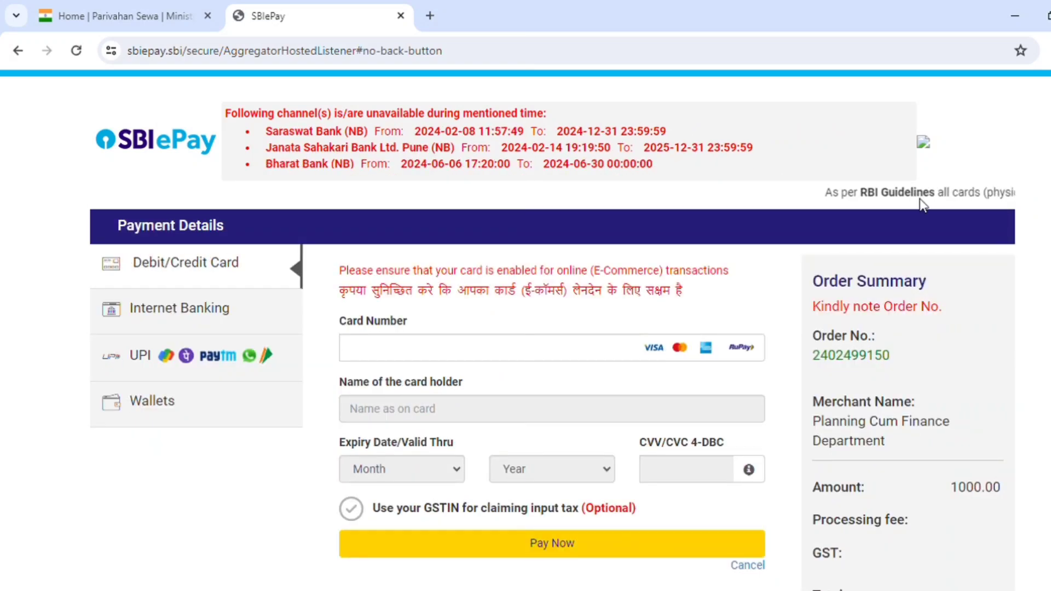
Step: Pay the 1000.00 order in SBIePay using the UPI QR option
left_click(137, 366)
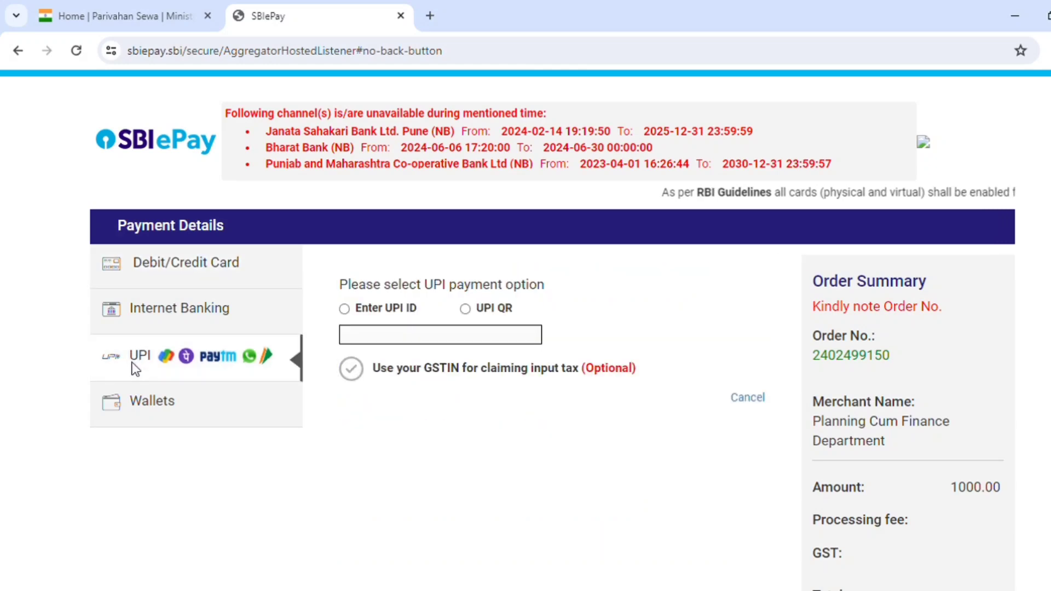
left_click(464, 309)
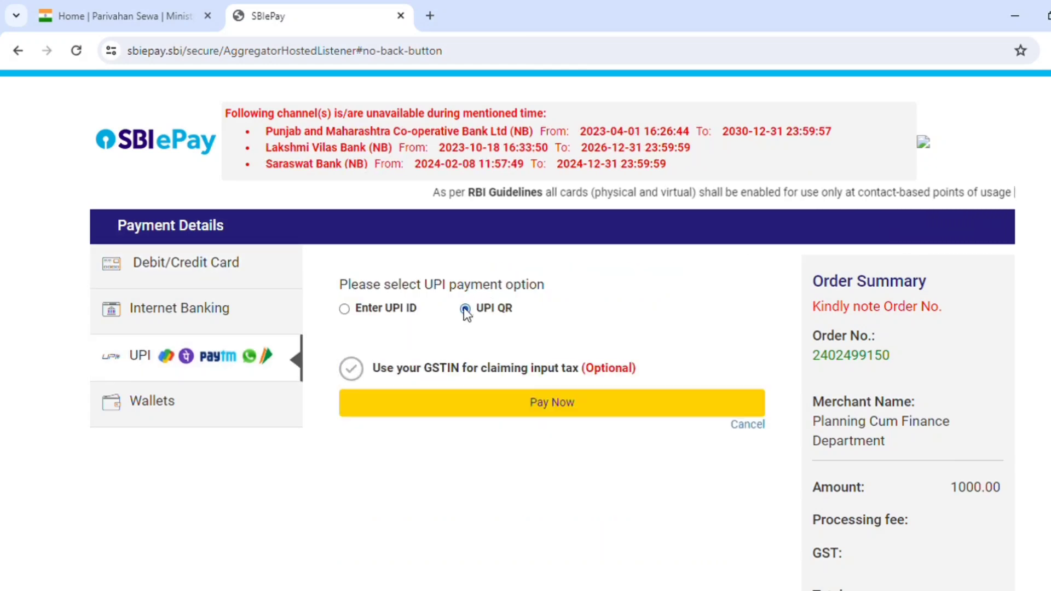
left_click(556, 402)
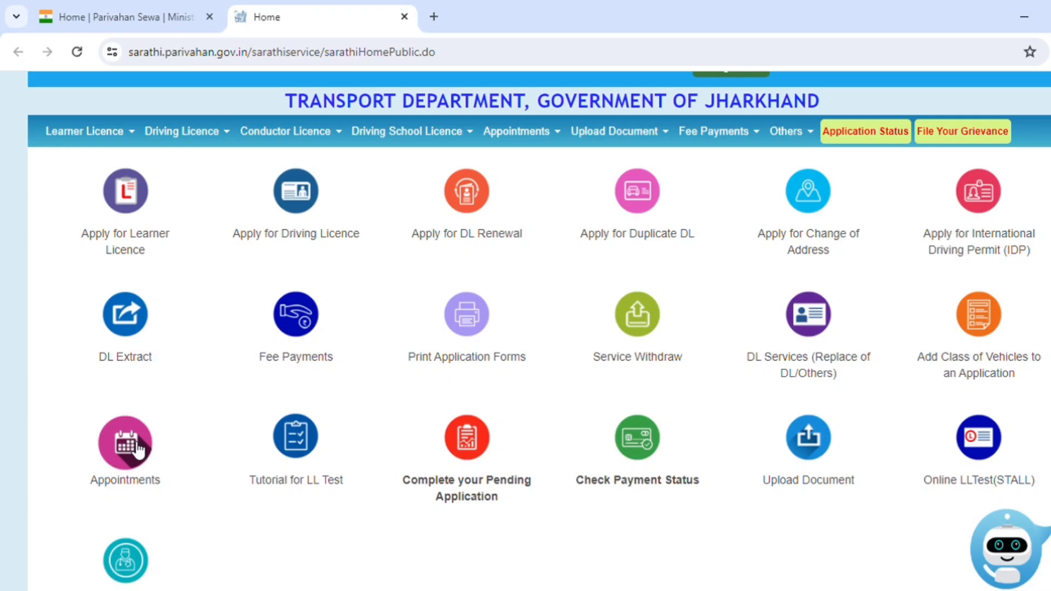
Step: Open the DL test slot booking form from Appointments' Slot Booking menu
left_click(137, 444)
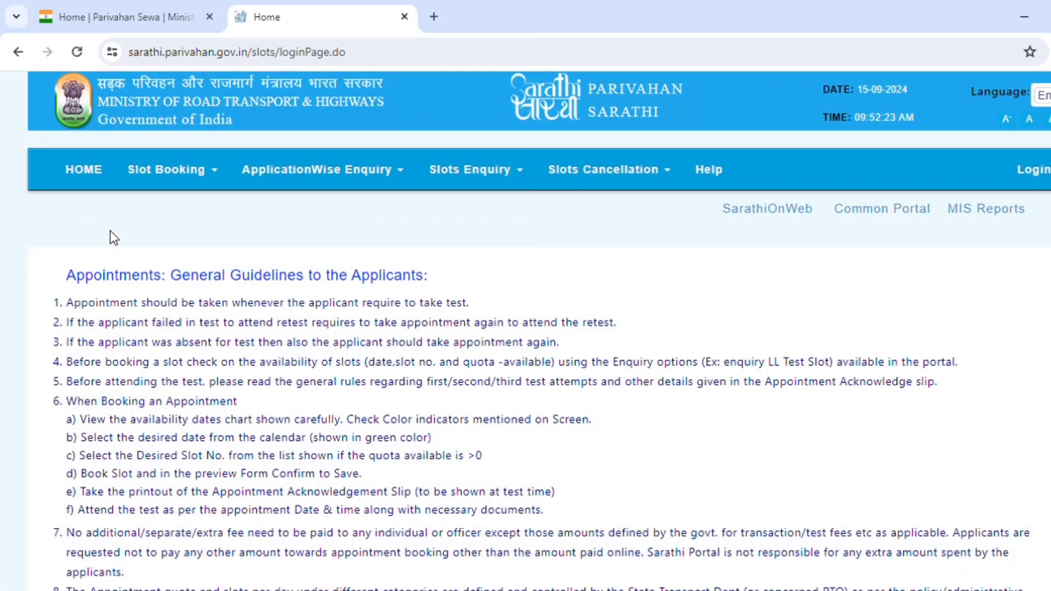
left_click(209, 171)
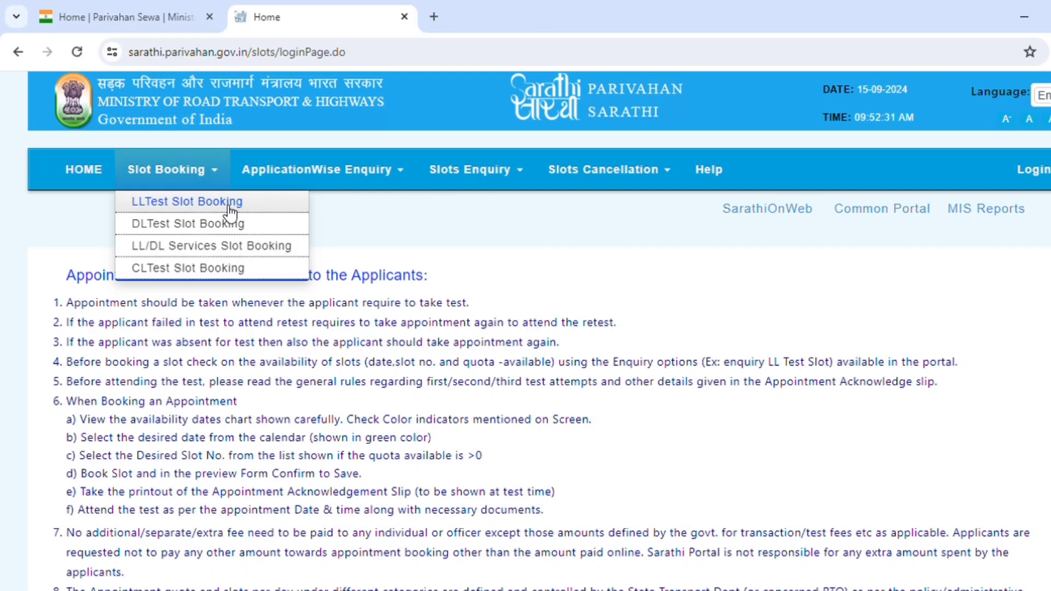
left_click(228, 210)
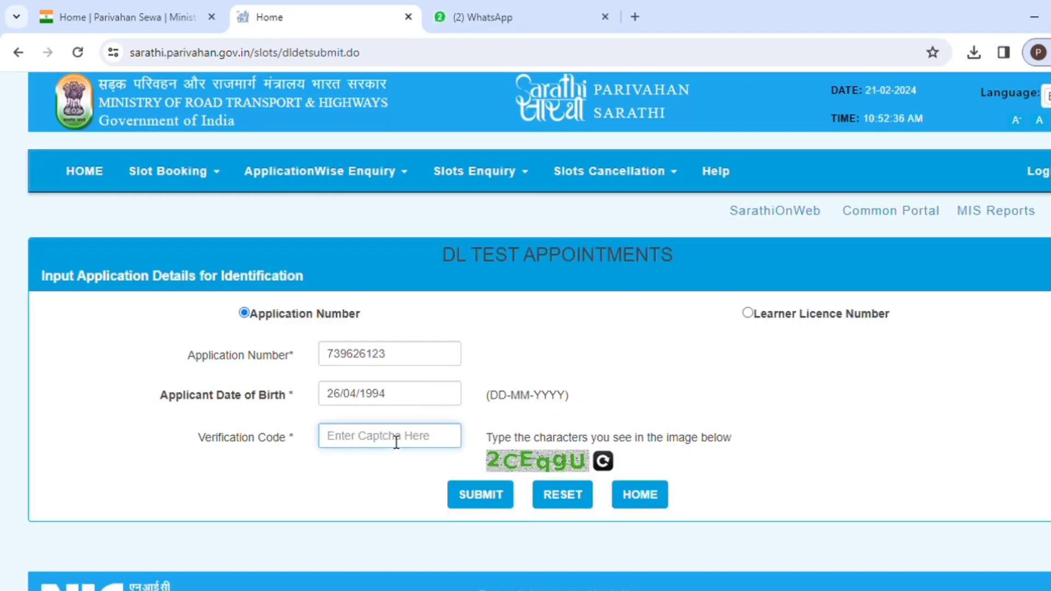
Step: Retrieve the application with the captcha, tick MCWG and LMV, and proceed to booking
type("2CEqgU")
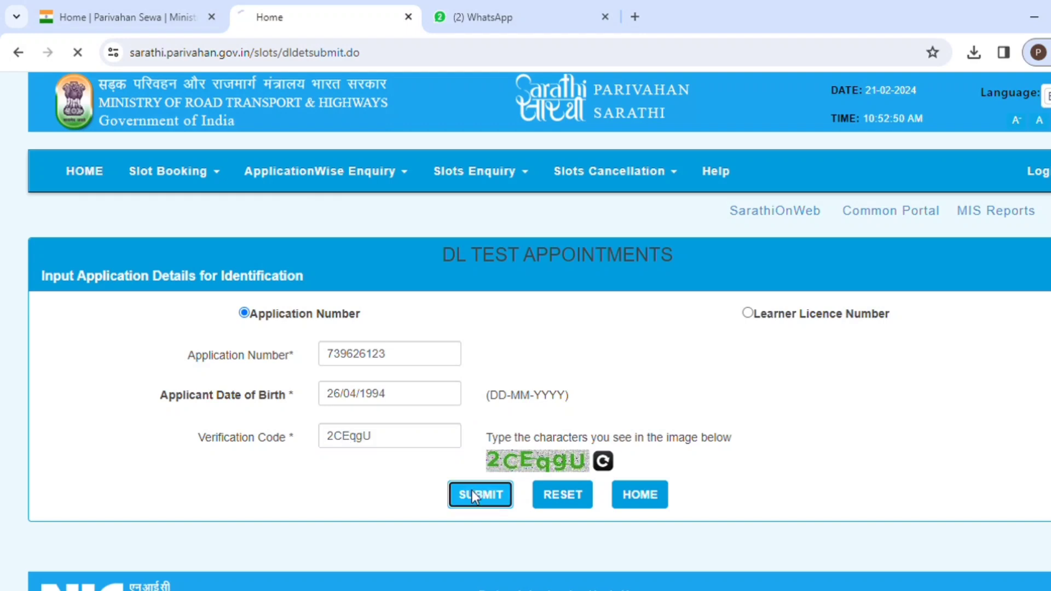
left_click(471, 490)
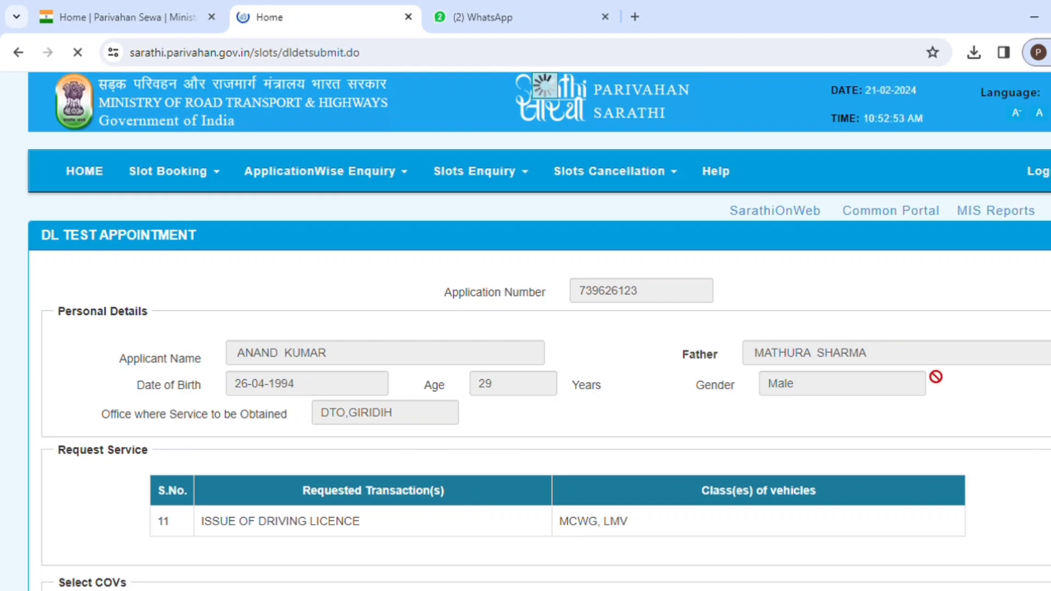
scroll(525, 328, "down", 2)
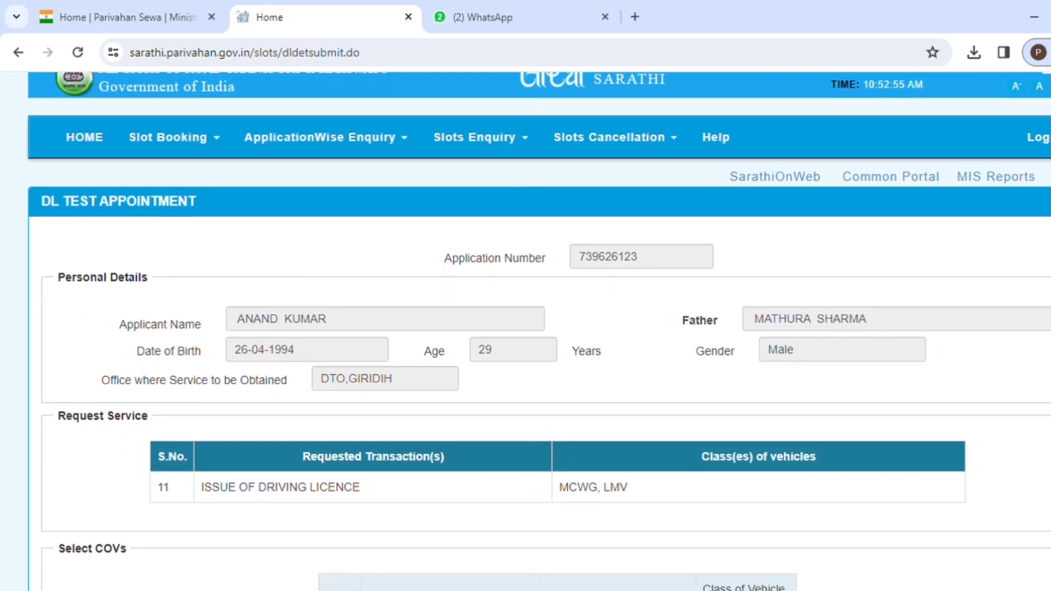
scroll(525, 328, "down", 3)
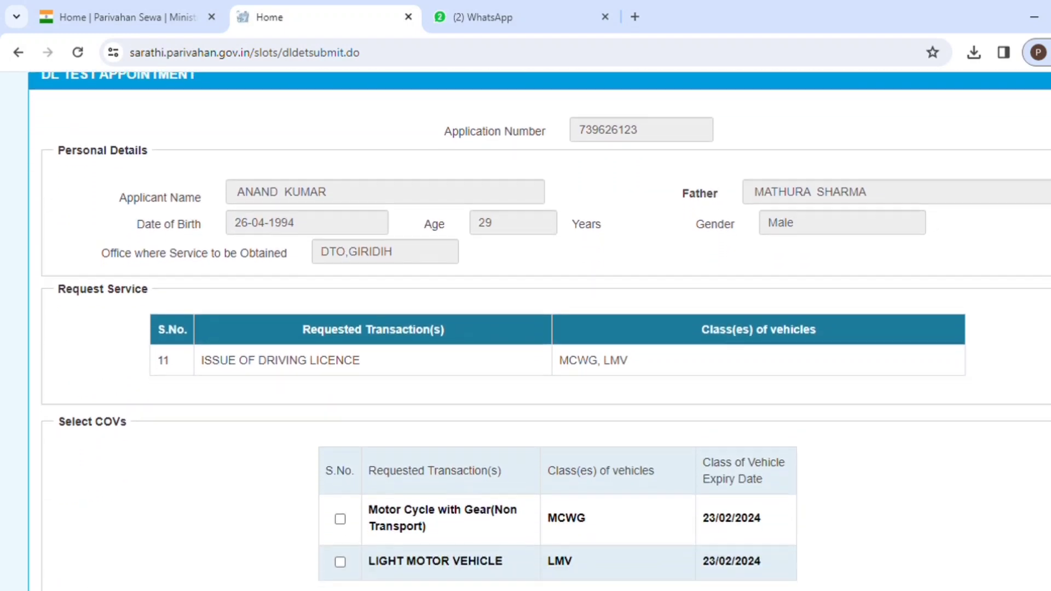
scroll(526, 328, "down", 1)
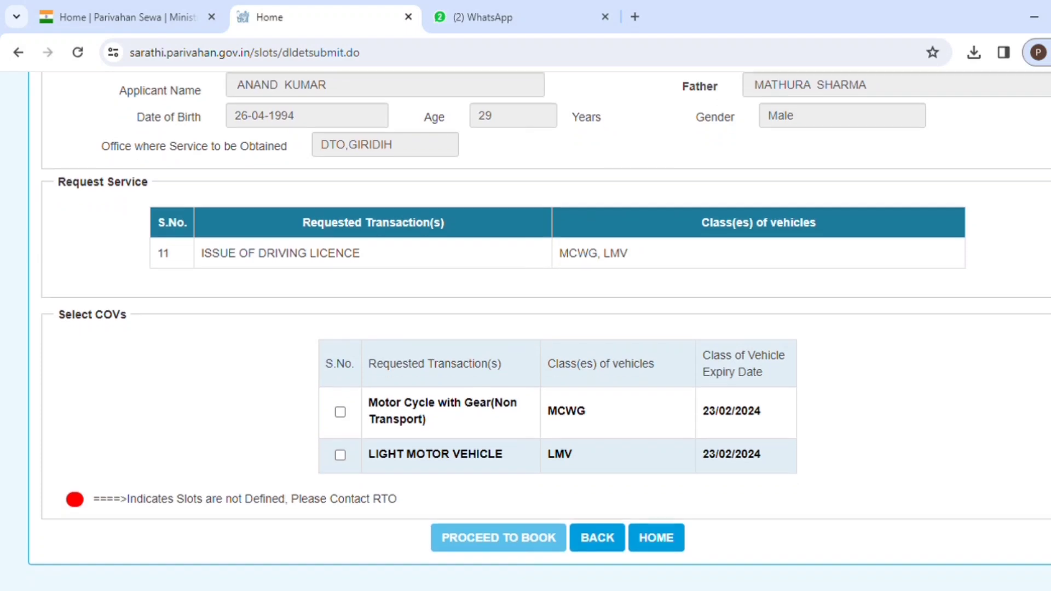
scroll(338, 373, "down", 1)
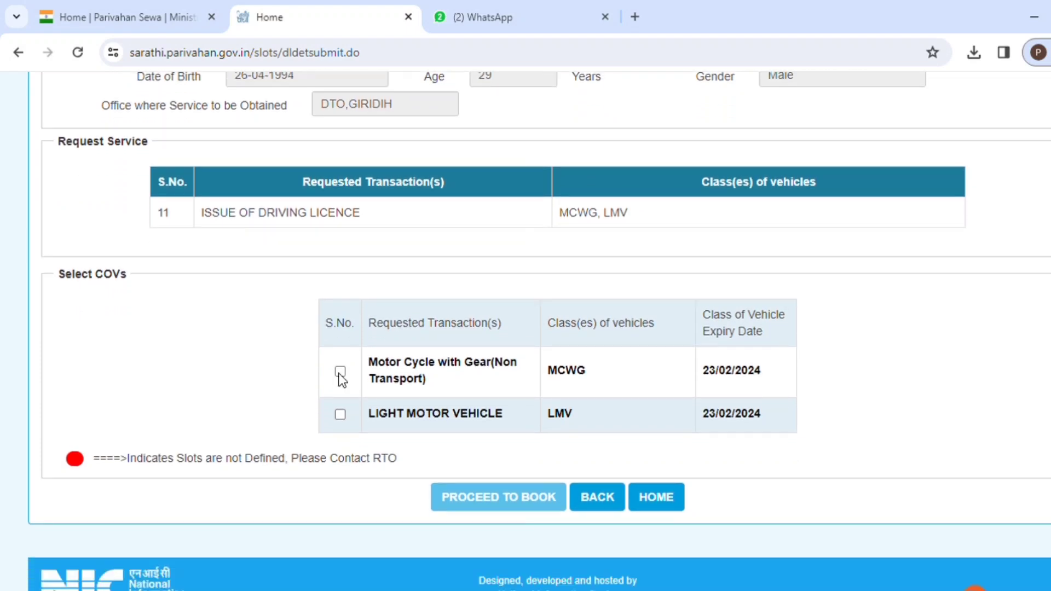
left_click(339, 371)
left_click(340, 415)
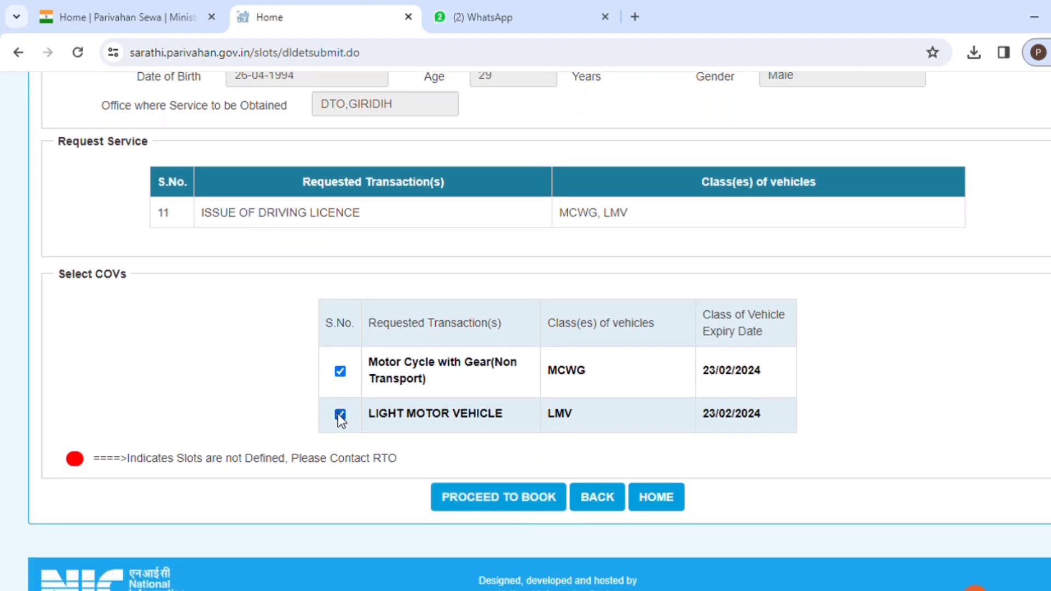
left_click(523, 502)
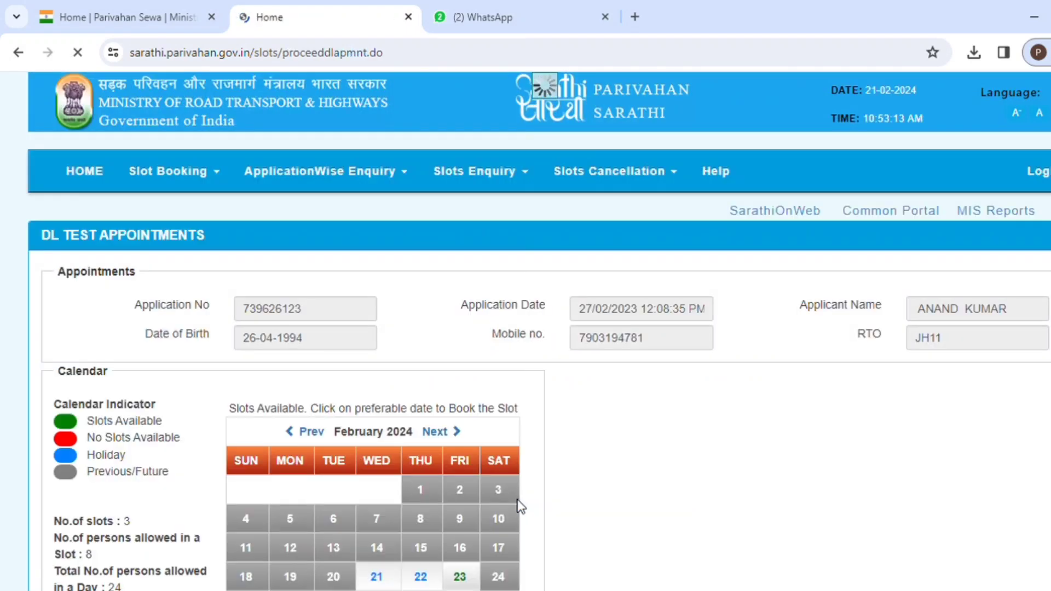
Step: Book the 12.31-14.00 test slot on 23 February 2024
scroll(517, 499, "down", 3)
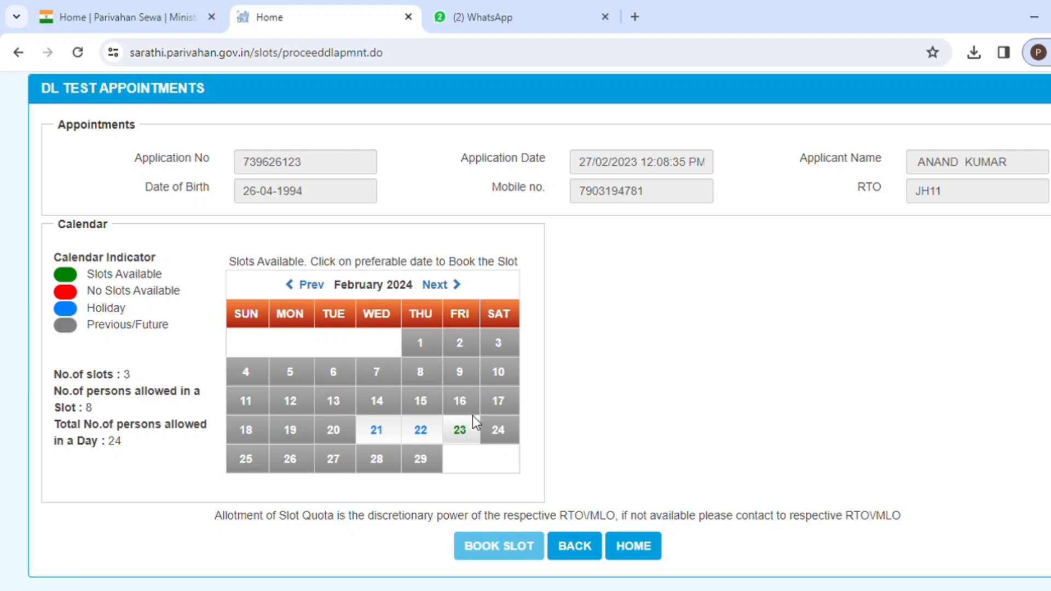
left_click(465, 436)
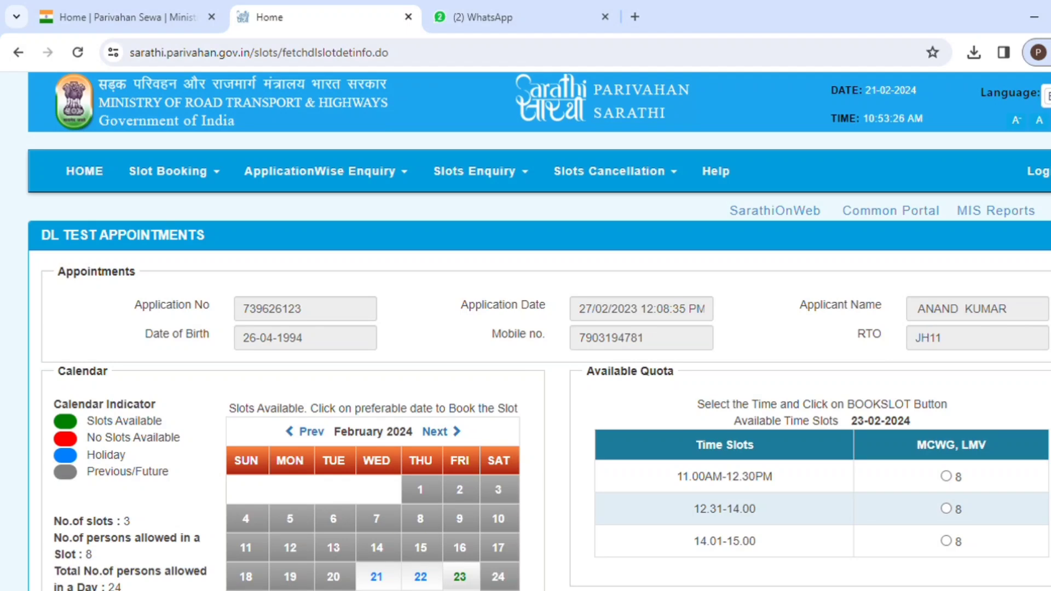
scroll(926, 332, "down", 3)
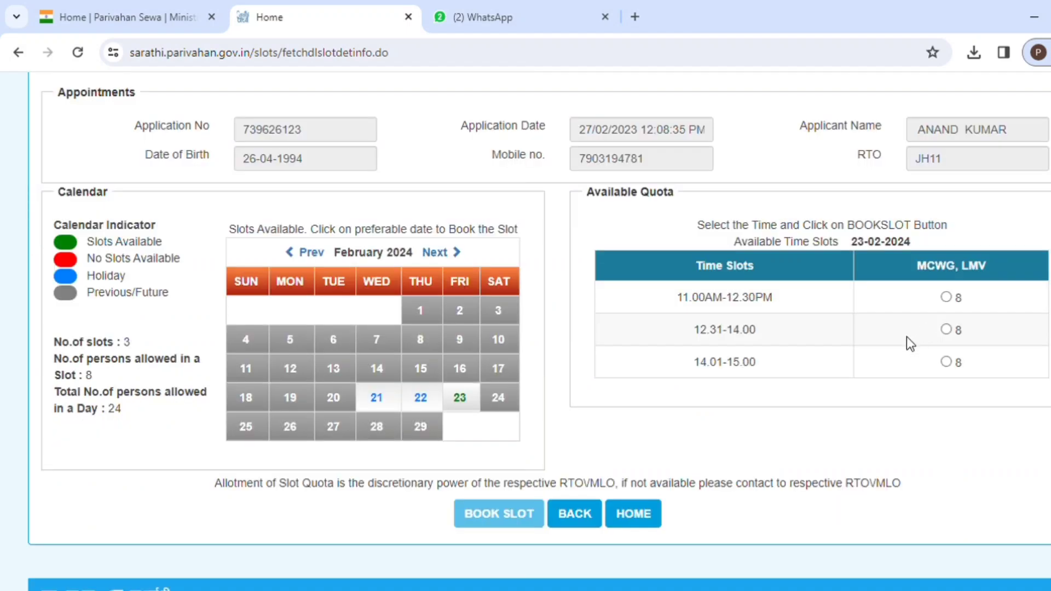
left_click(946, 329)
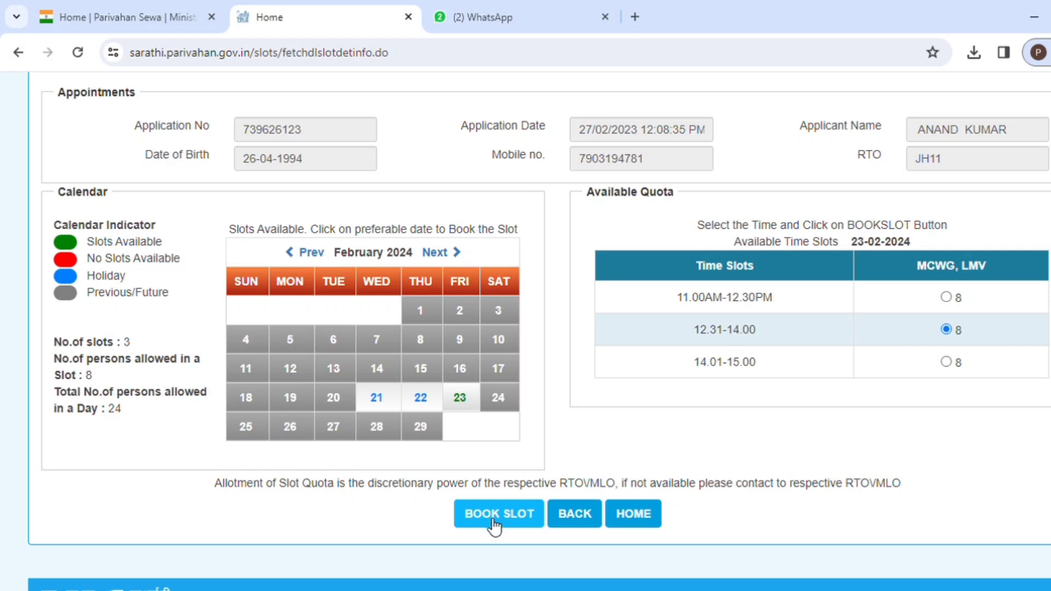
left_click(494, 523)
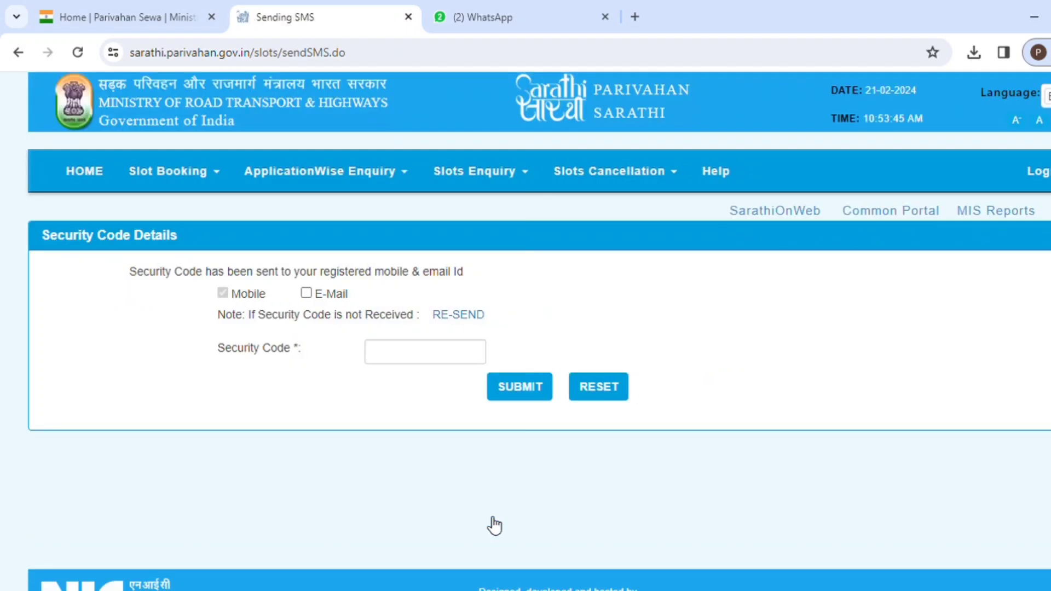
Step: Verify the slot booking with the security code received by SMS
left_click(476, 353)
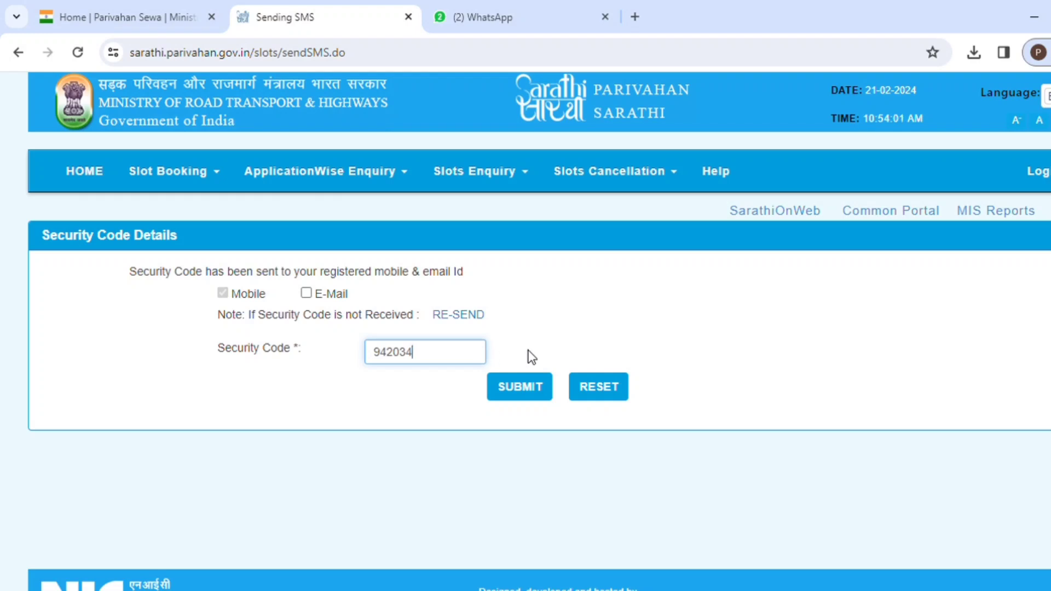
left_click(519, 387)
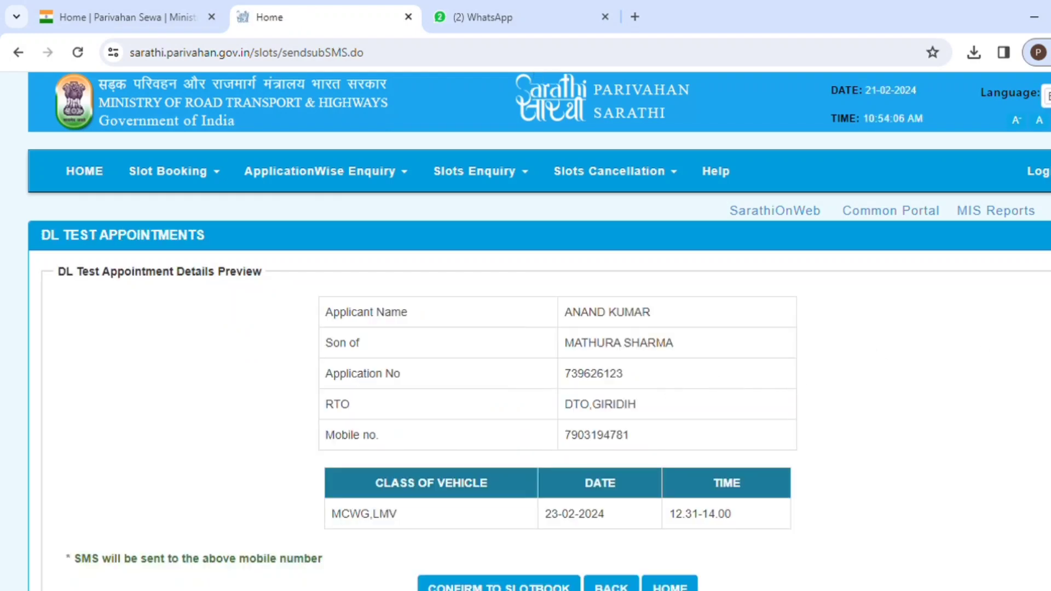
Step: Confirm the 23-02-2024 slot booking and print the provisional appointment slip
scroll(525, 328, "down", 2)
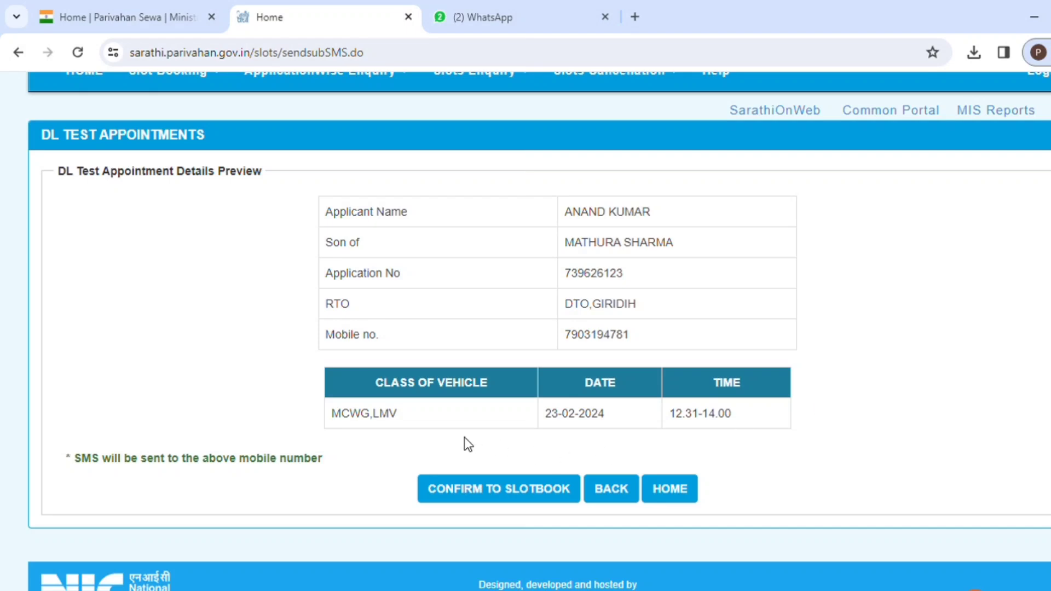
left_click(479, 488)
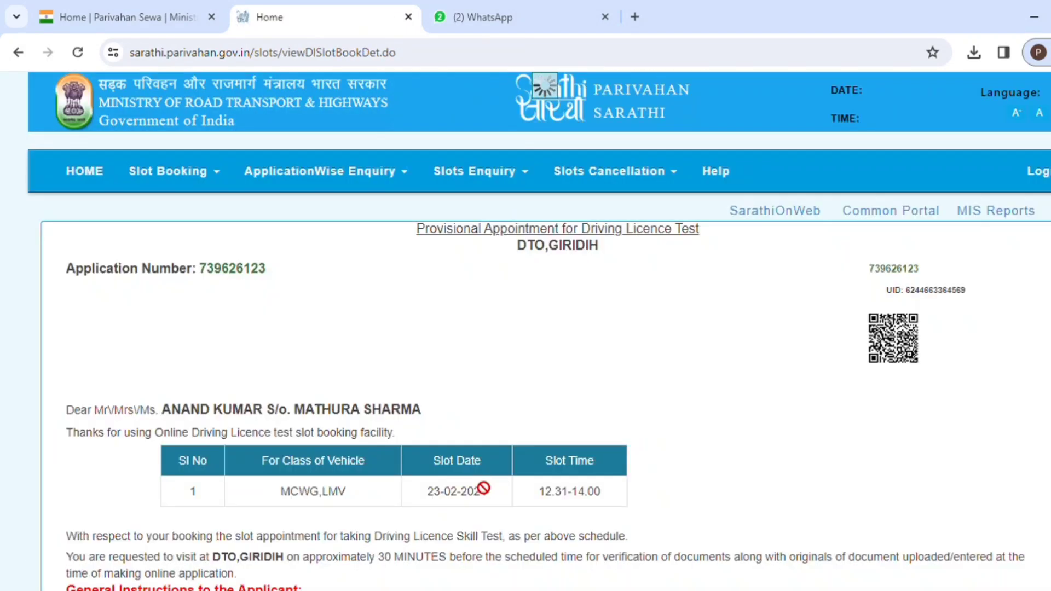
scroll(483, 487, "down", 5)
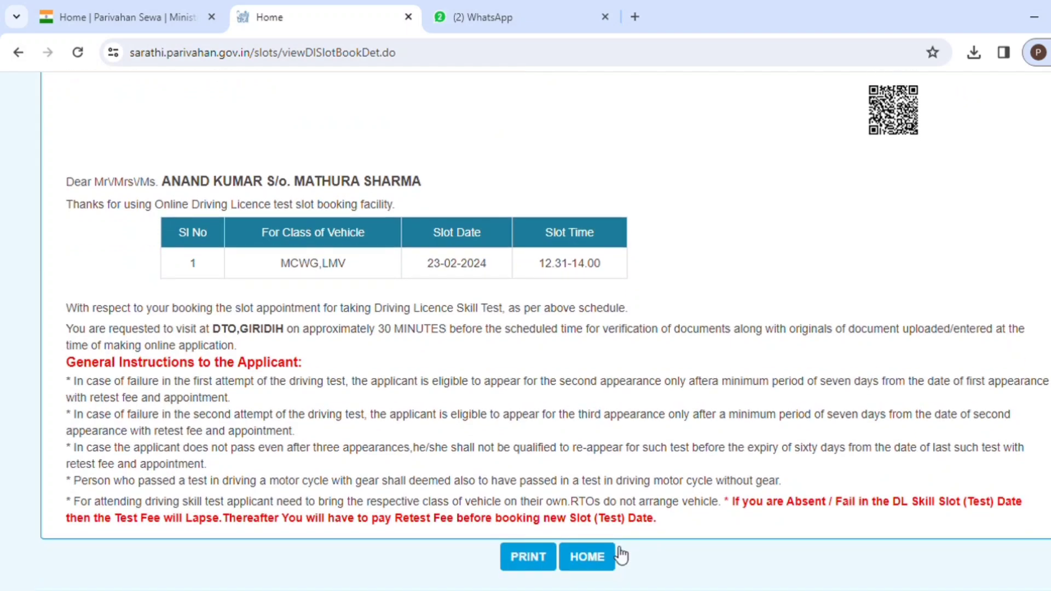
left_click(524, 555)
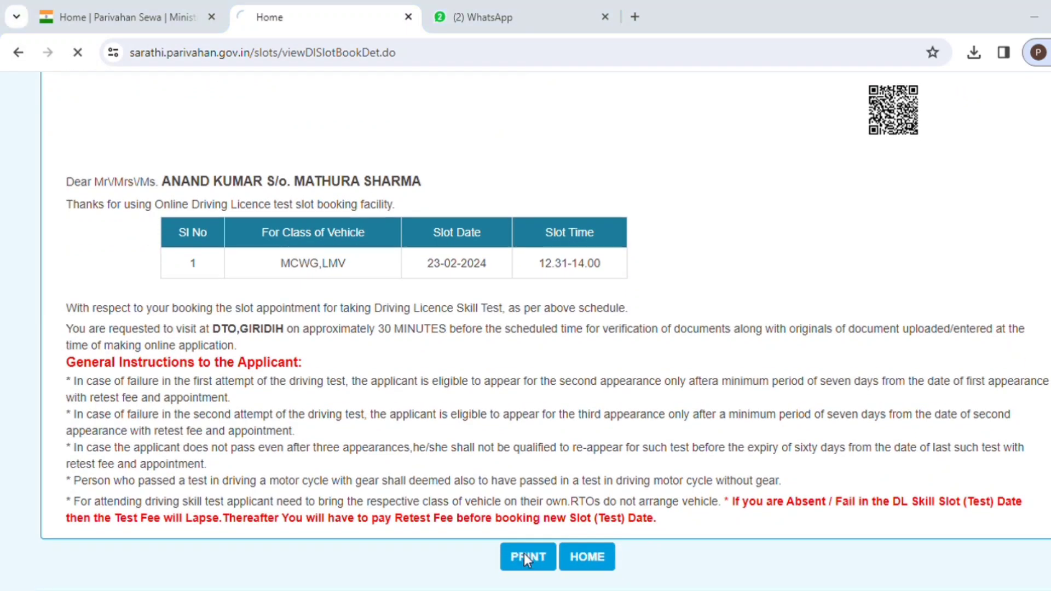